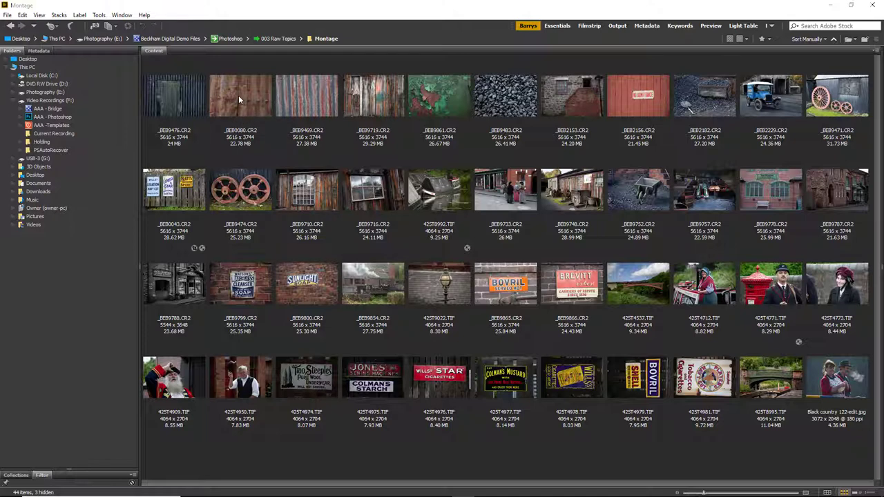
Open _BEB0080.CR2 in Camera Raw, set Exposure +0.05, Blacks -26 and Clarity +35, and open it in Photoshop as a Smart Object.
click(238, 96)
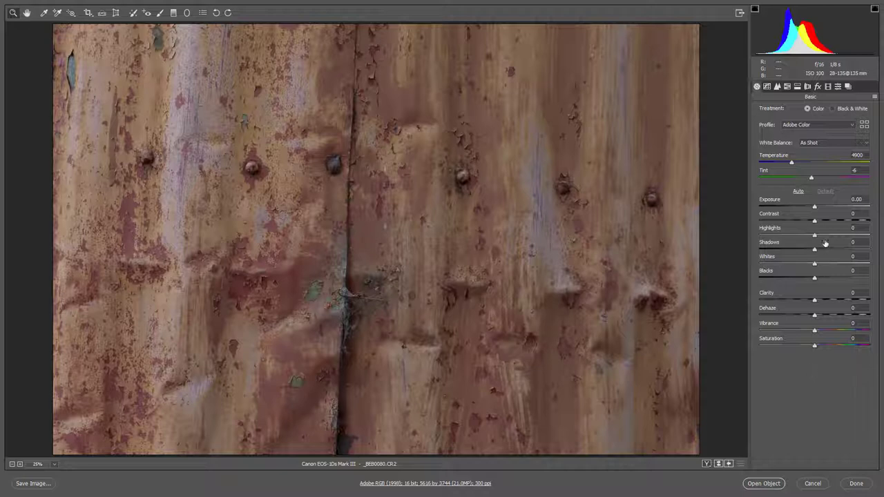
drag(815, 208, 820, 208)
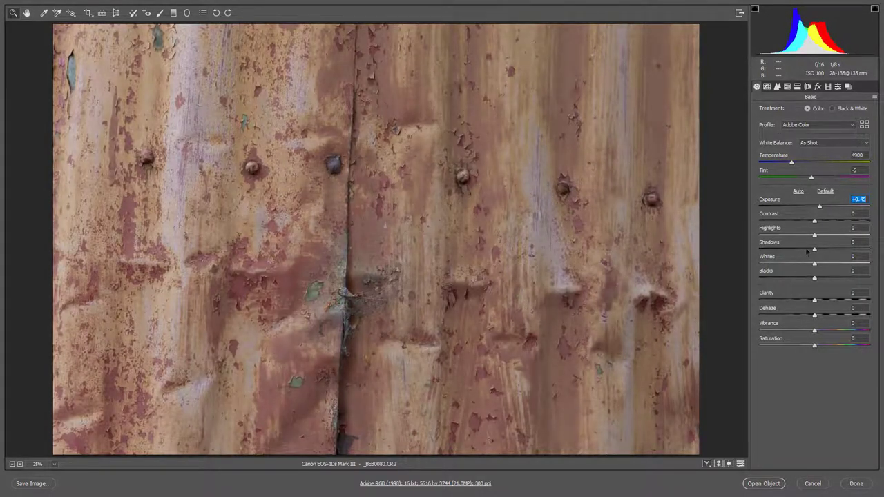
drag(820, 208, 814, 208)
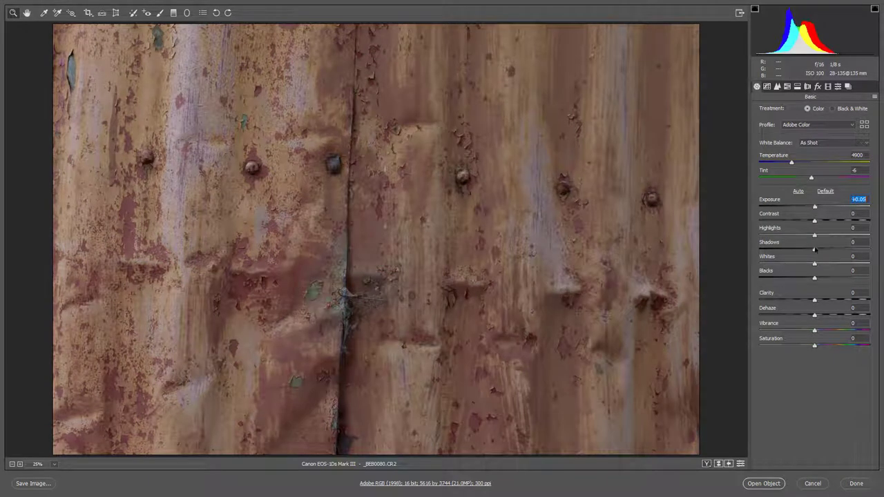
click(801, 279)
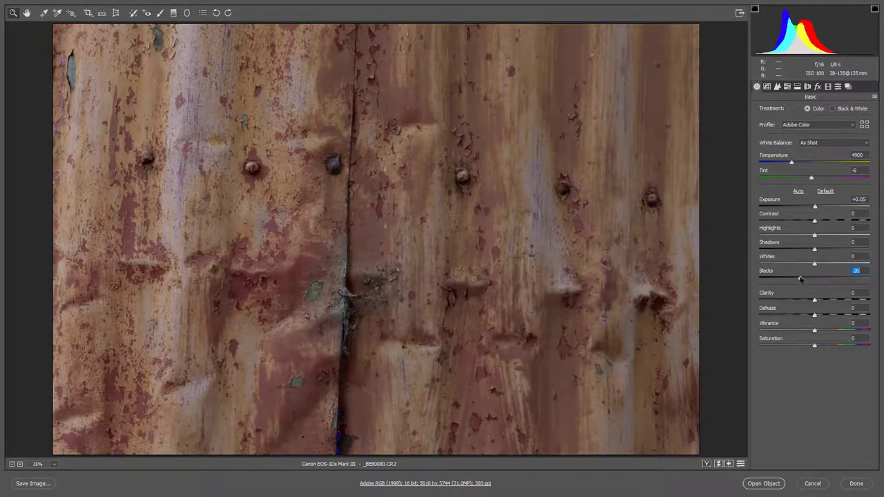
click(833, 301)
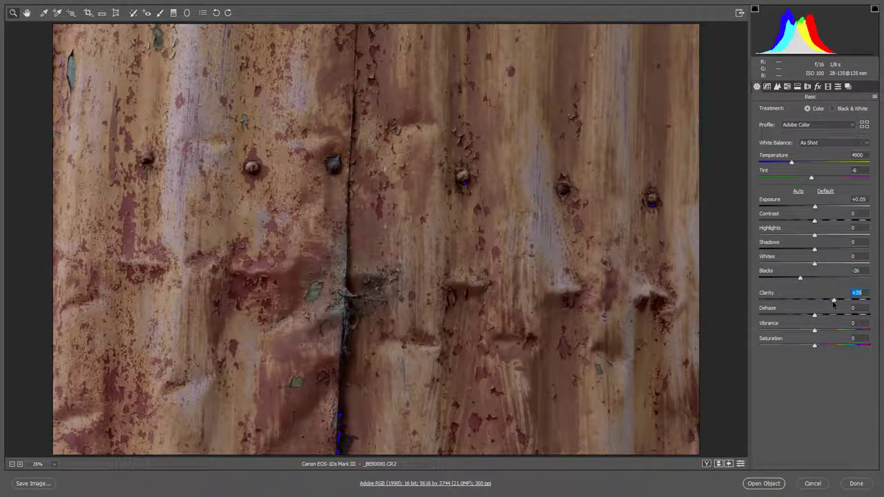
click(755, 9)
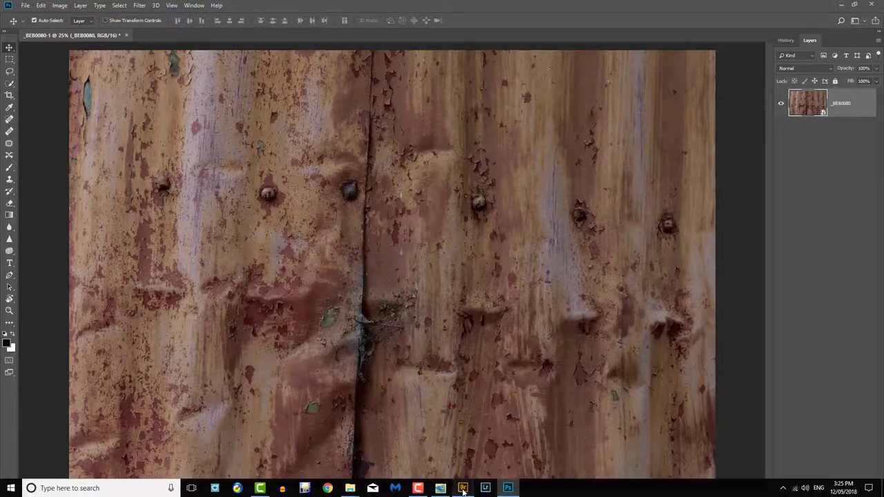
Switch to Bridge, compare the portrait candidates, and open the postman photo 425T4771.TIF in Camera Raw.
click(464, 488)
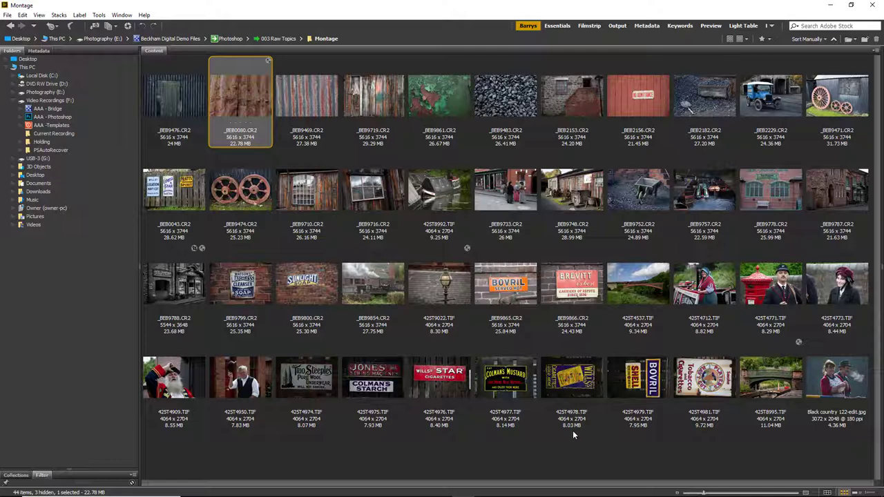
click(707, 291)
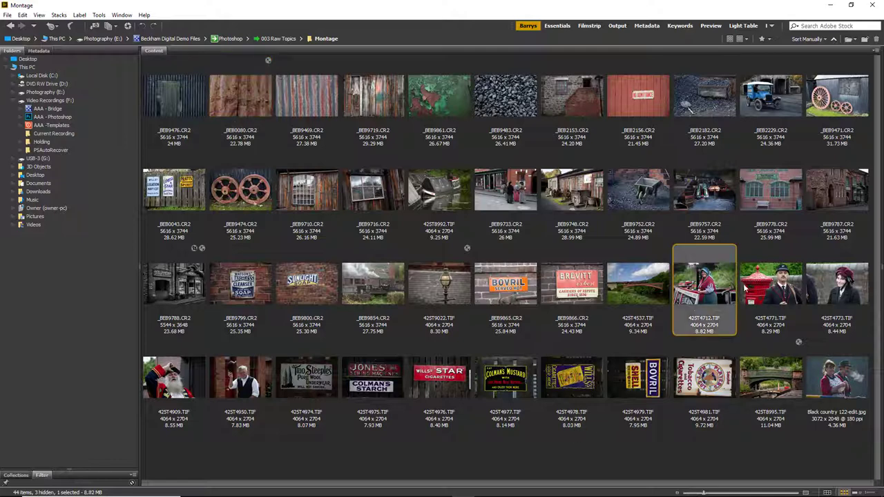
click(772, 287)
click(831, 294)
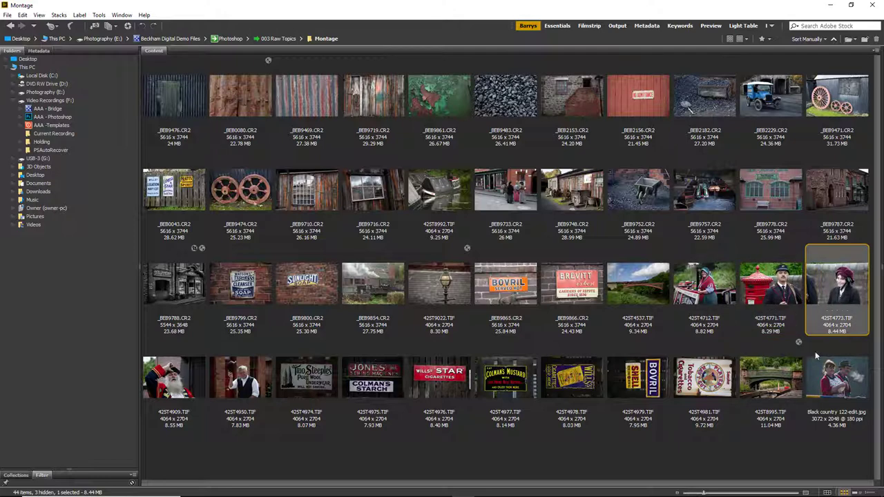
click(831, 377)
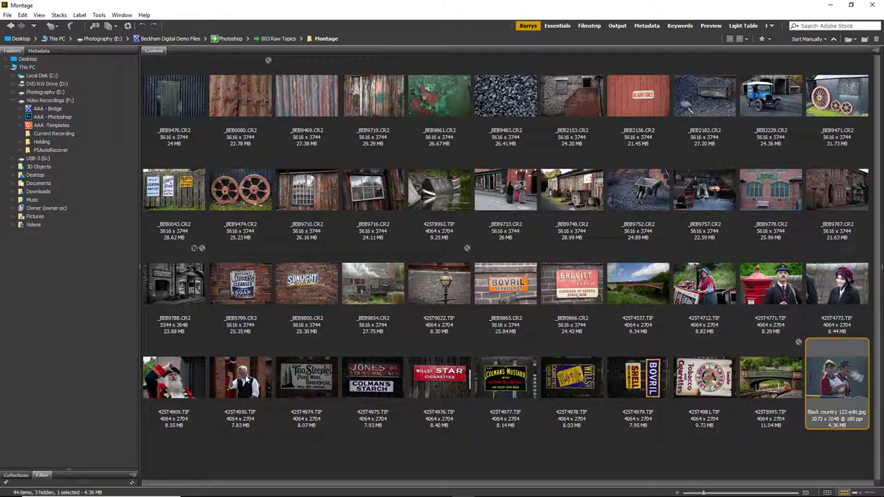
click(231, 387)
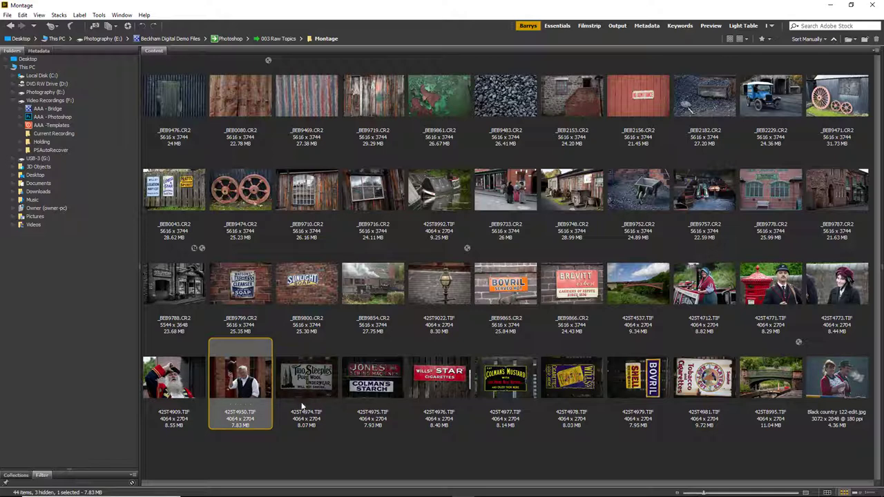
click(775, 289)
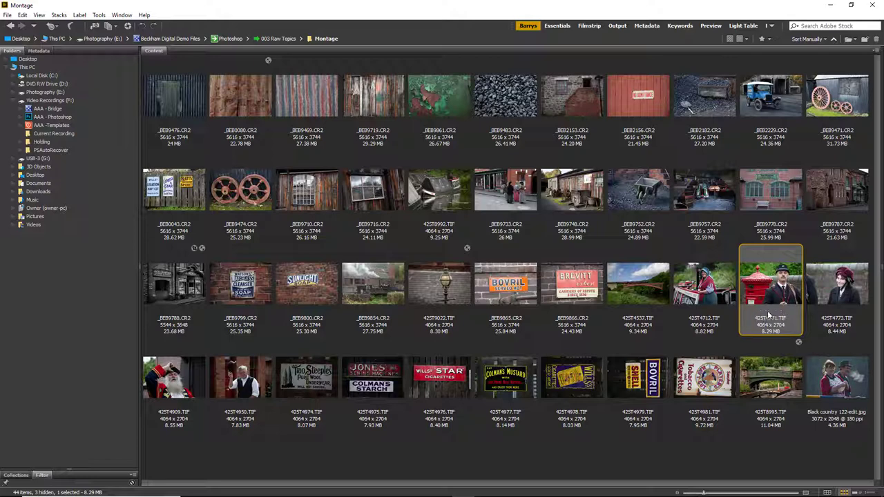
click(829, 291)
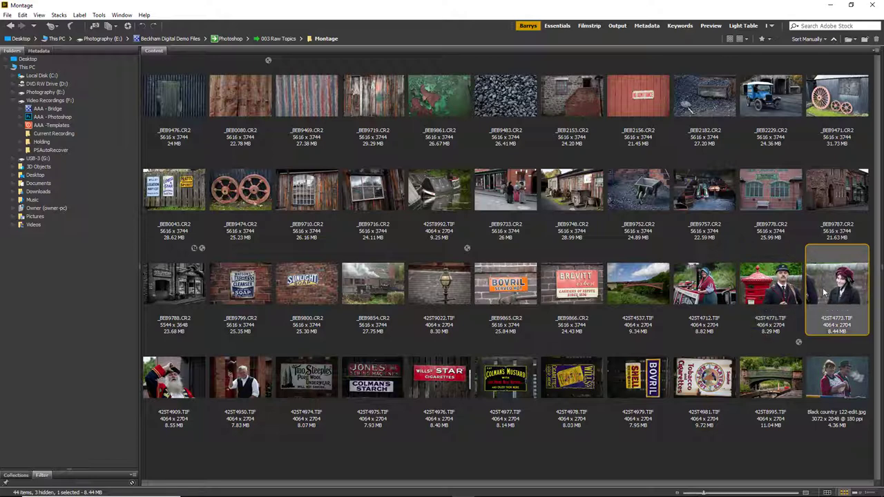
click(776, 296)
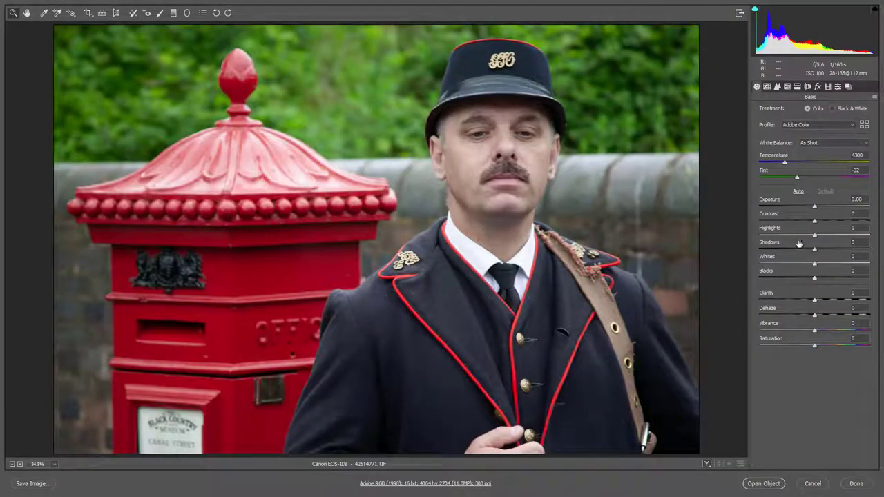
Set the postman photo's Blacks to -18, Exposure to -0.35 and Highlights to -73, raise Clarity, and open it in Photoshop as a Smart Object.
click(804, 279)
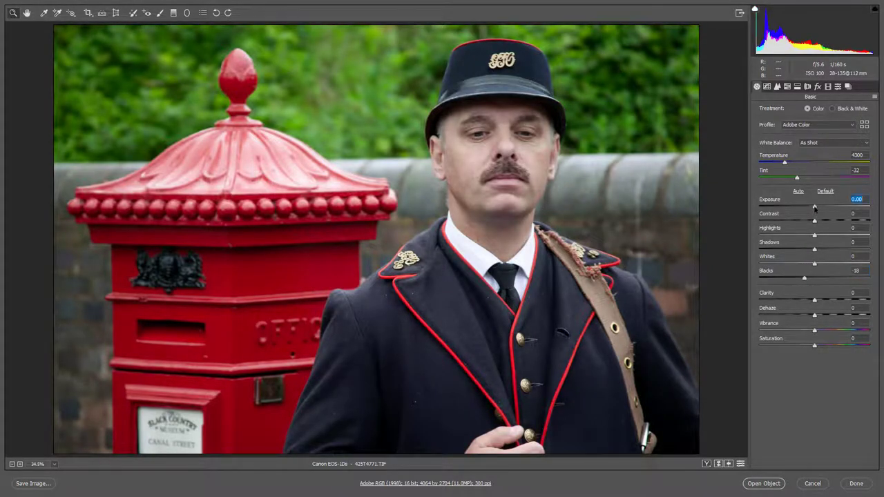
click(812, 208)
drag(812, 207, 811, 208)
click(780, 235)
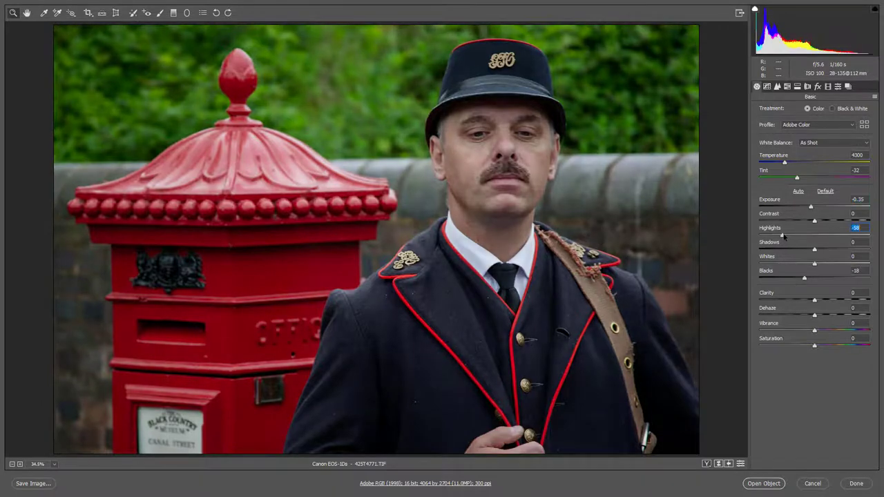
drag(780, 235, 774, 236)
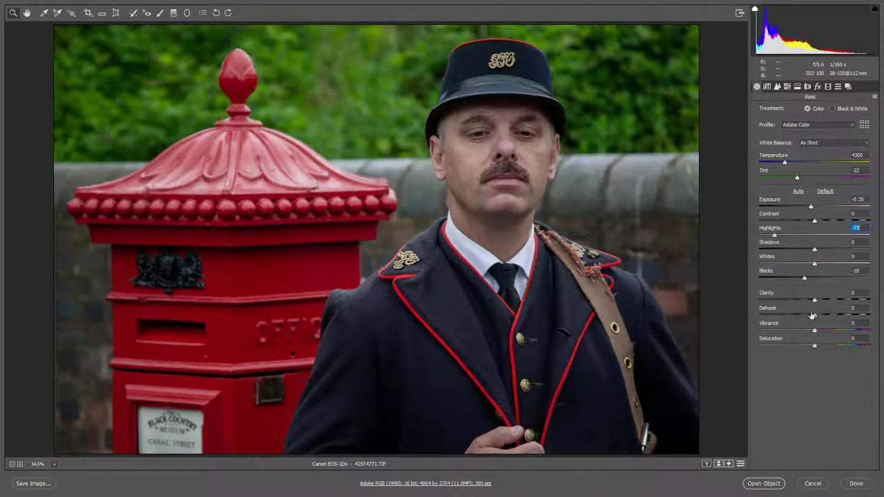
drag(819, 301, 828, 302)
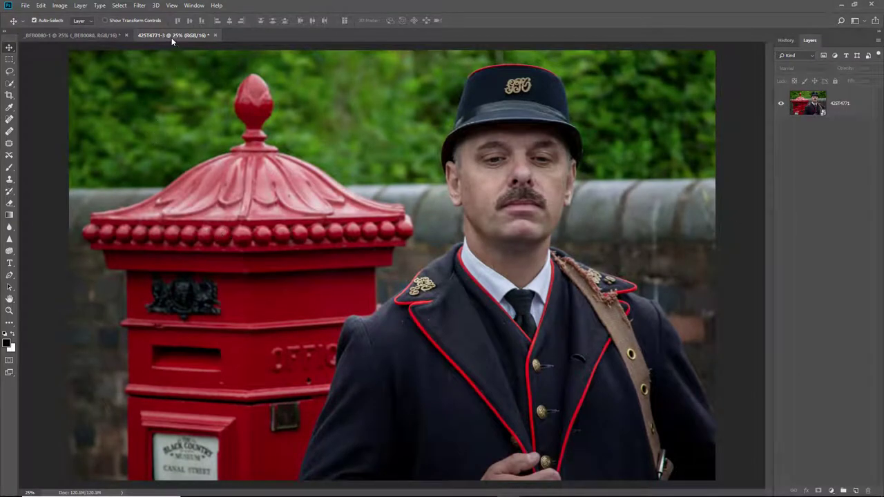
Float the postman document in its own window and copy its layer onto the rusty metal background document.
drag(170, 34, 297, 133)
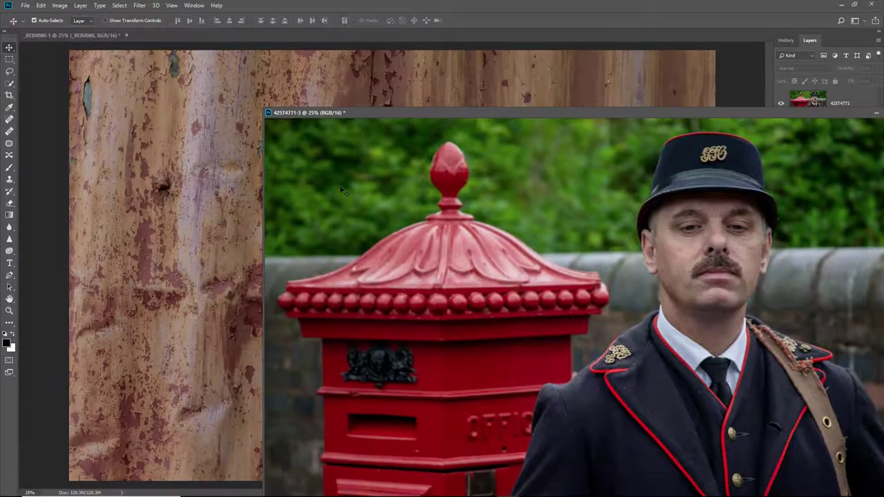
drag(334, 189, 244, 187)
drag(193, 205, 195, 206)
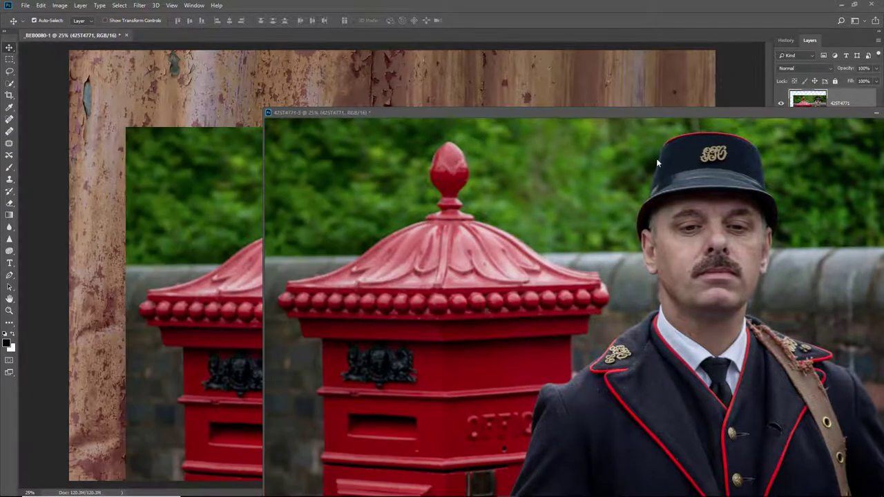
Close the floating postman document without saving, and align the copied postman layer so it covers the background canvas.
drag(794, 113, 560, 58)
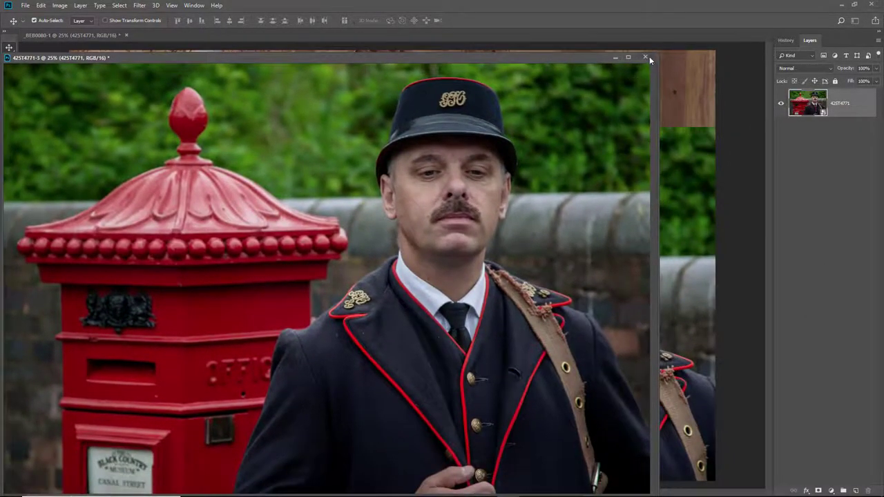
click(646, 58)
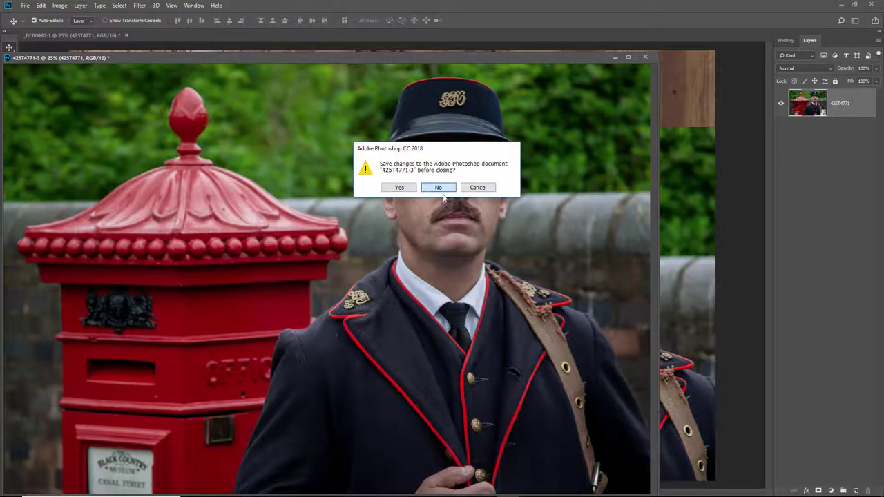
click(438, 188)
drag(426, 292, 377, 215)
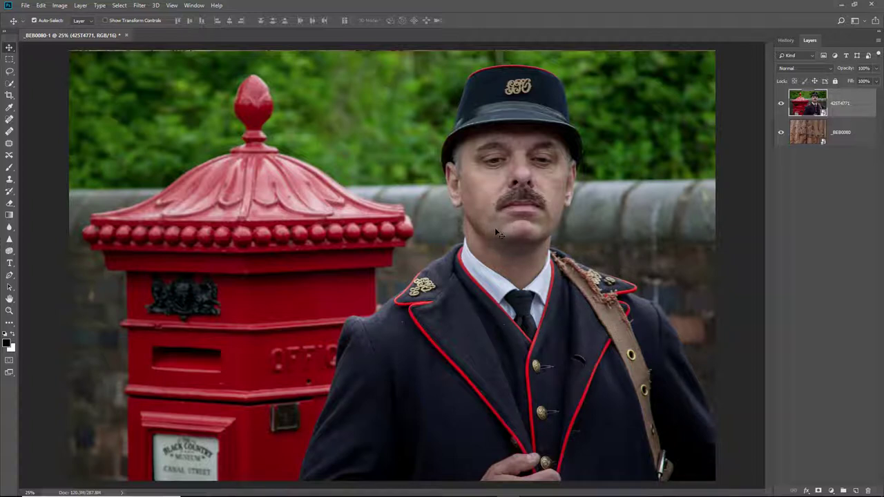
Dismiss the crop preview and move the postman layer left until the metal texture is exposed along the right part of the canvas.
key(c)
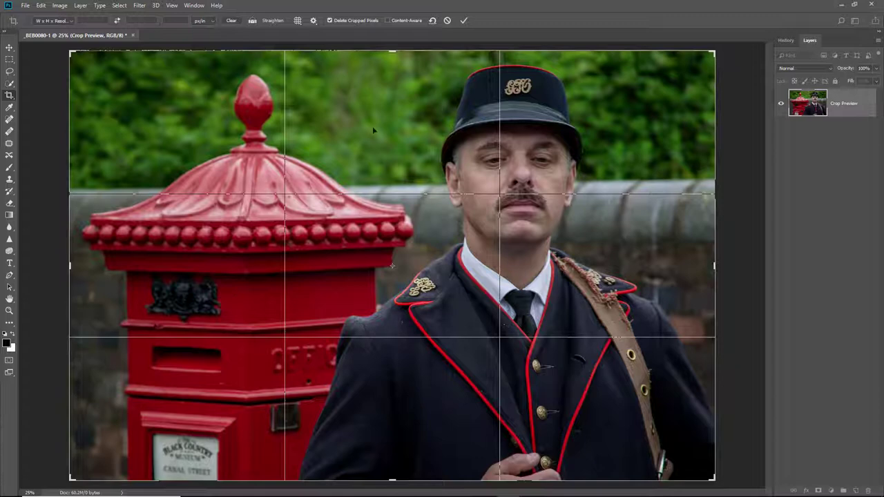
click(448, 21)
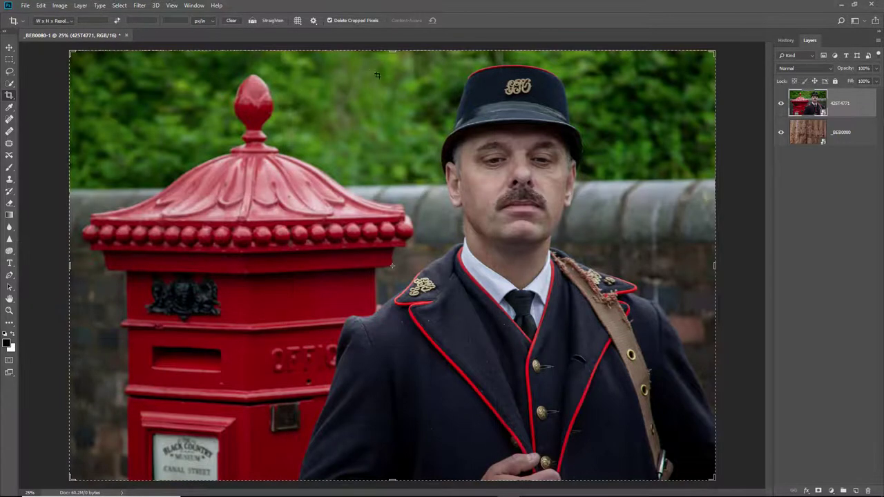
click(9, 48)
drag(482, 284, 244, 284)
drag(304, 279, 310, 283)
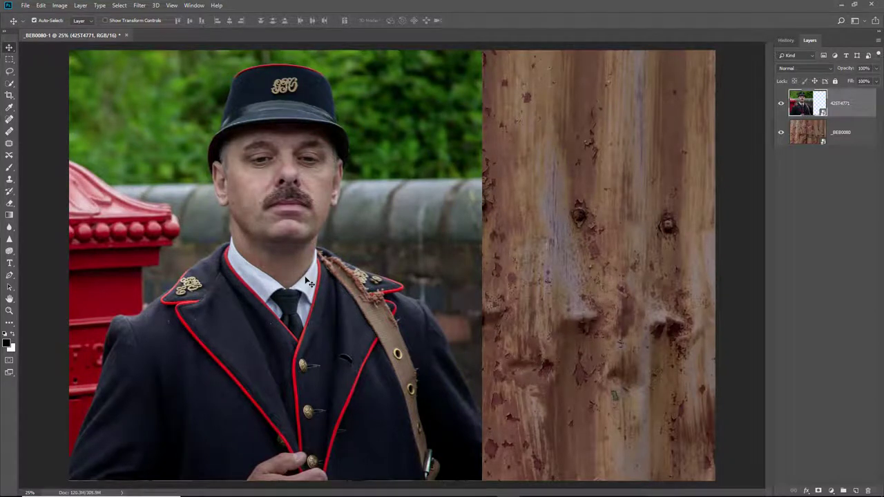
Scale the postman layer down to about 81% with Free Transform and keep it on the left side of the canvas.
key(ctrl+t)
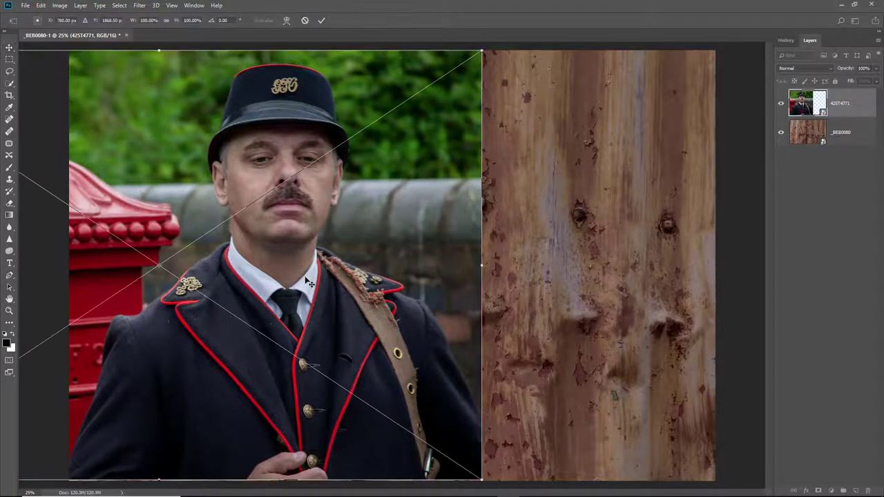
drag(483, 52, 359, 132)
drag(244, 227, 318, 185)
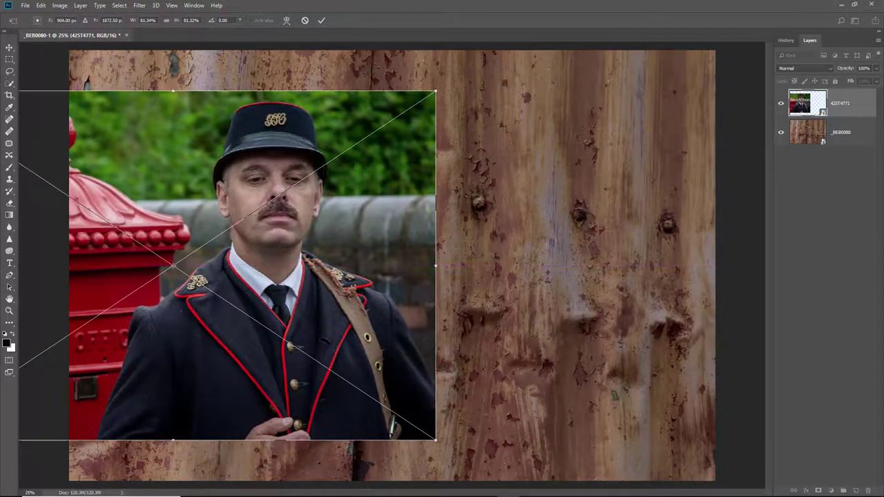
click(321, 20)
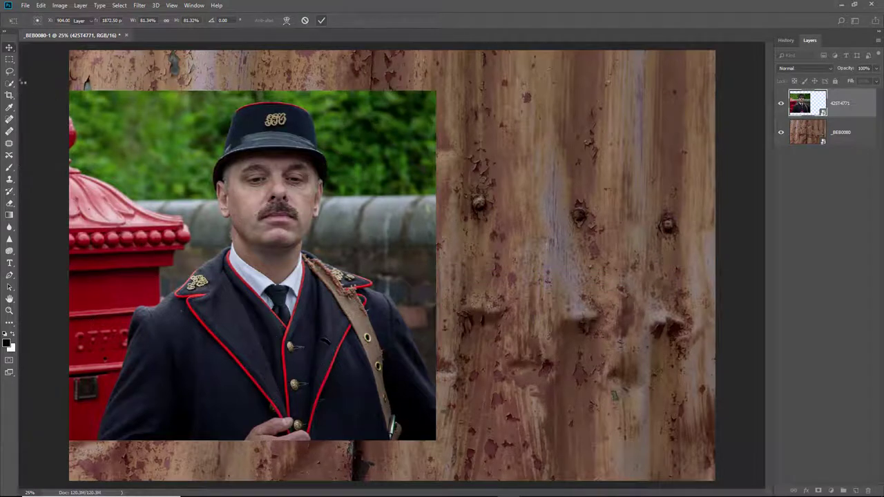
Preview the part of the postman layer extending beyond the canvas with the Crop tool, without applying a crop.
click(9, 95)
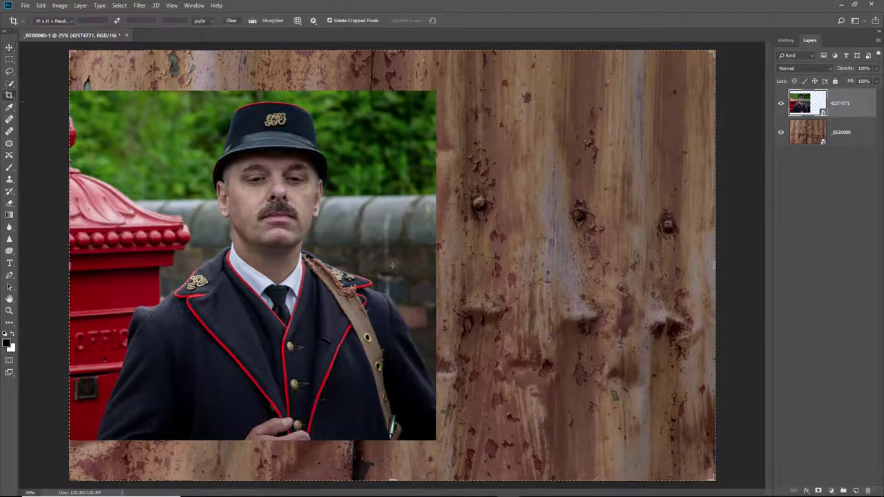
click(224, 196)
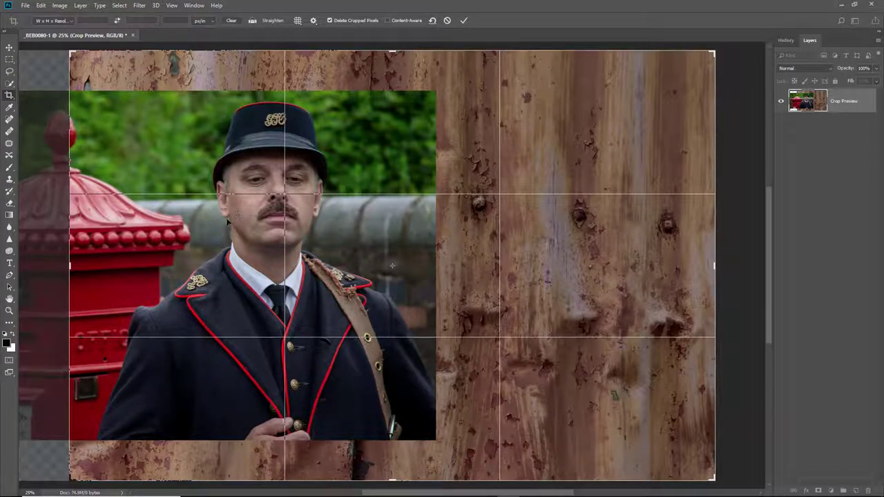
click(447, 21)
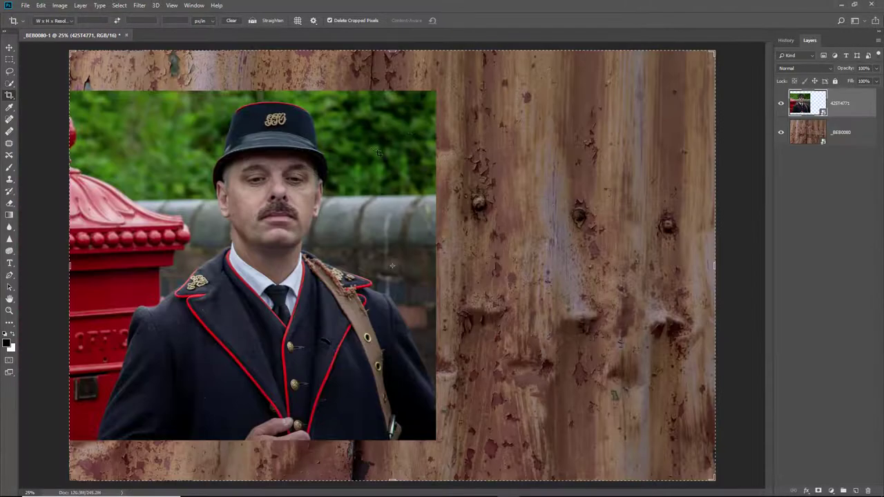
Move the postman layer slightly to the right so more of the red post box lies inside the canvas.
click(9, 47)
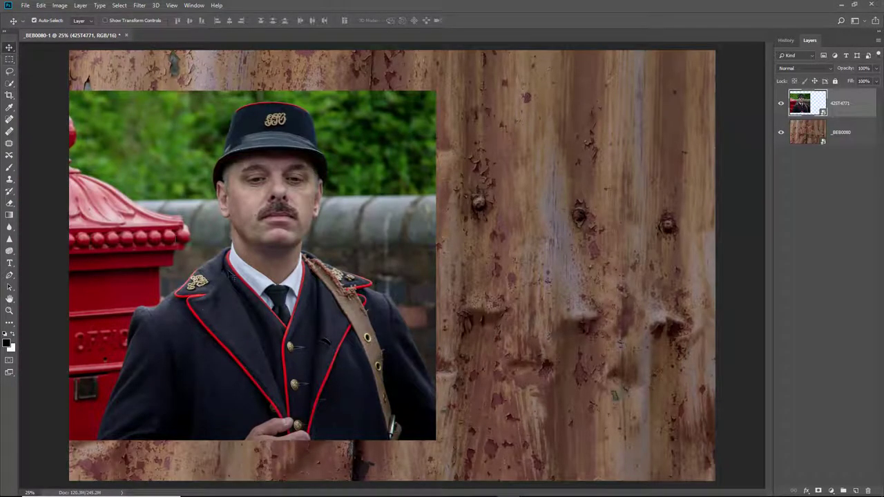
drag(230, 275, 239, 275)
drag(239, 276, 239, 277)
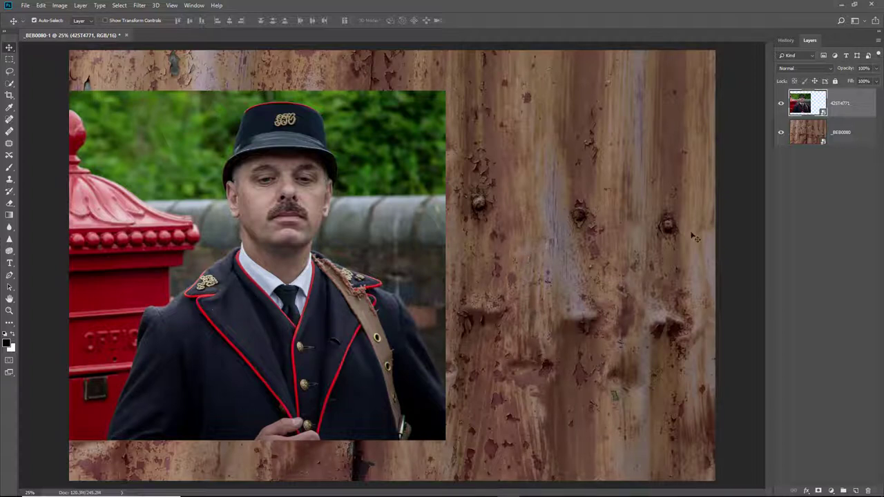
Try the Darken, Multiply, Overlay and Soft Light blend modes on the postman layer.
click(830, 69)
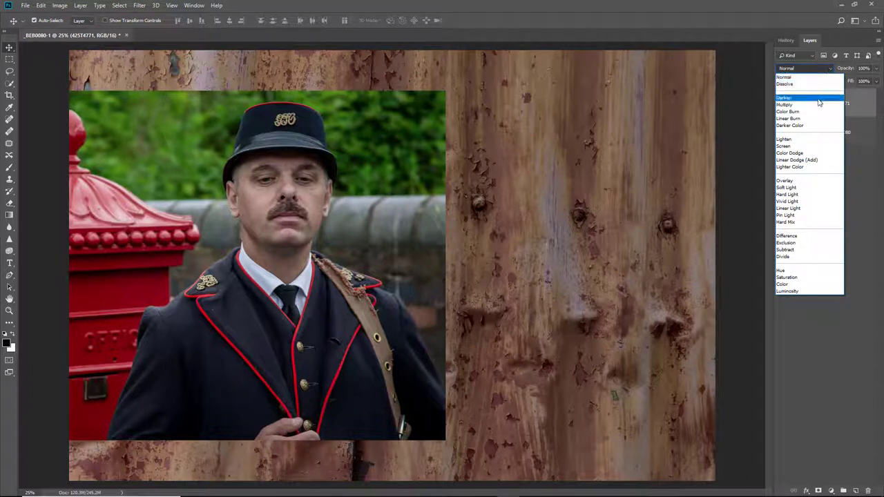
click(819, 98)
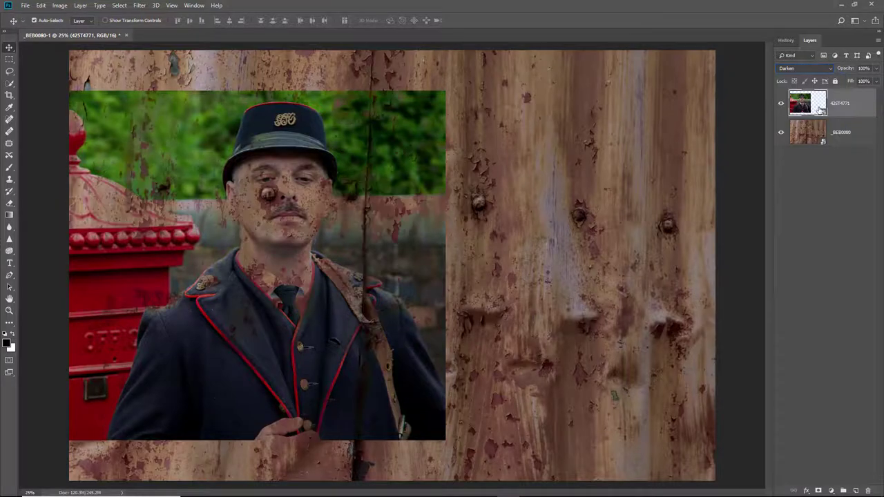
click(830, 68)
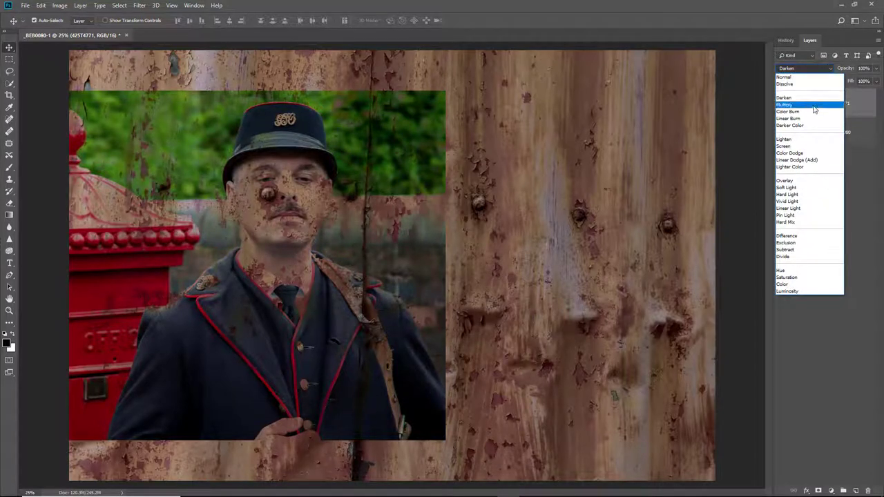
click(815, 105)
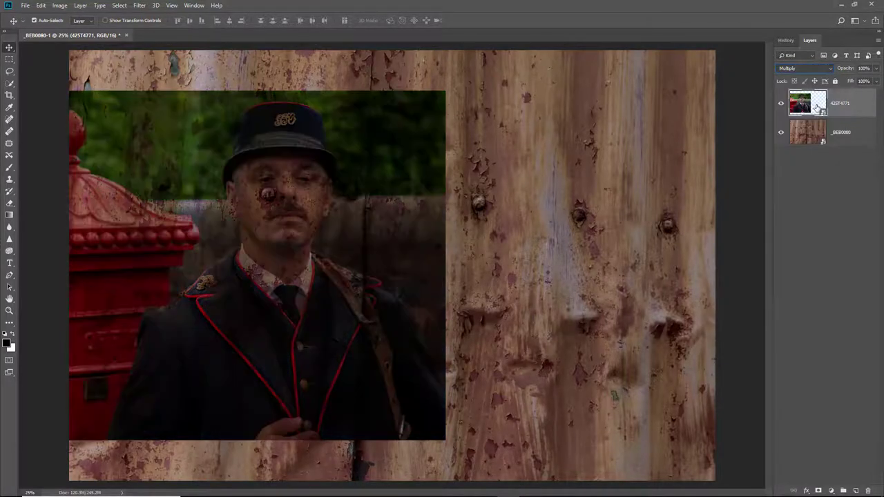
click(828, 69)
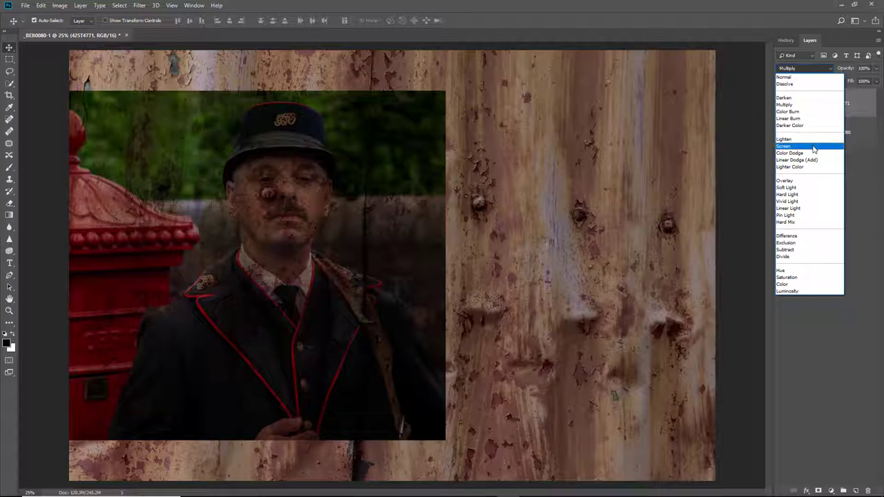
click(787, 181)
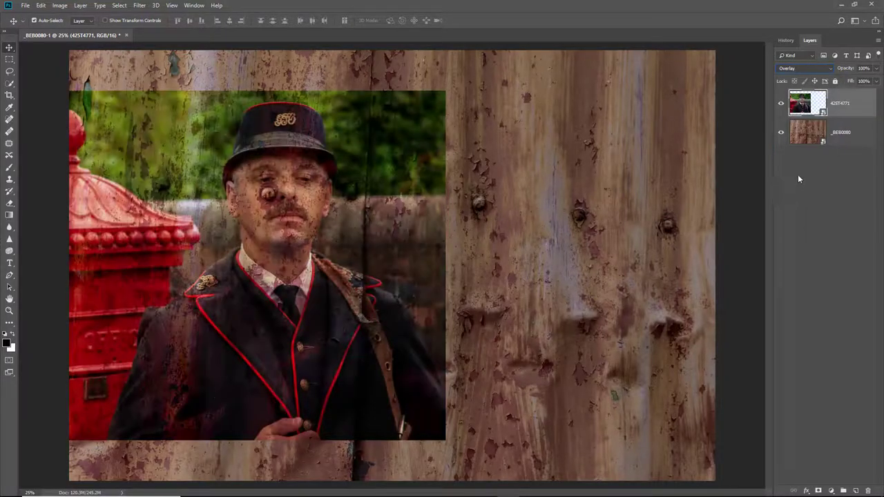
click(831, 69)
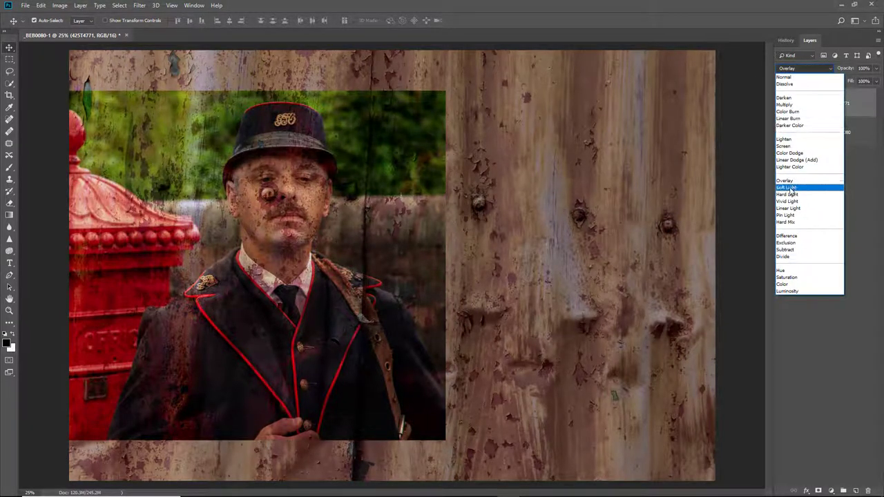
click(791, 188)
Set the postman layer's blend mode to Hard Light and add a white layer mask to it.
click(830, 69)
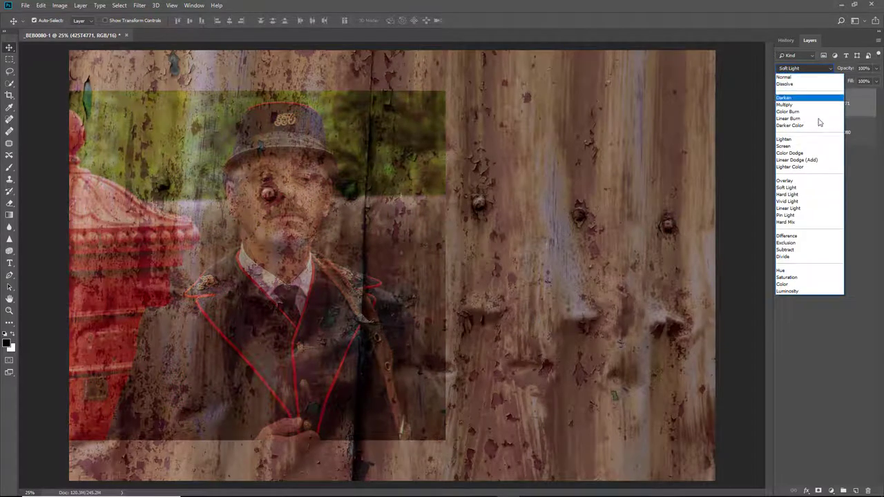
click(791, 195)
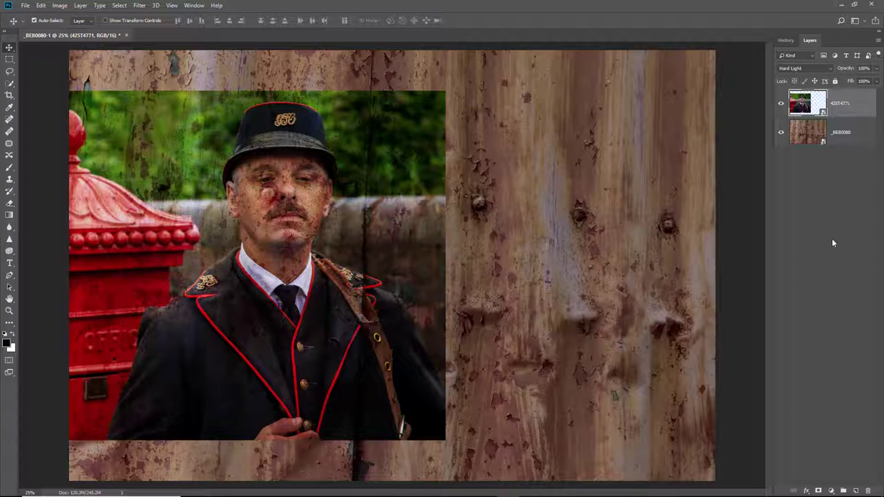
click(818, 491)
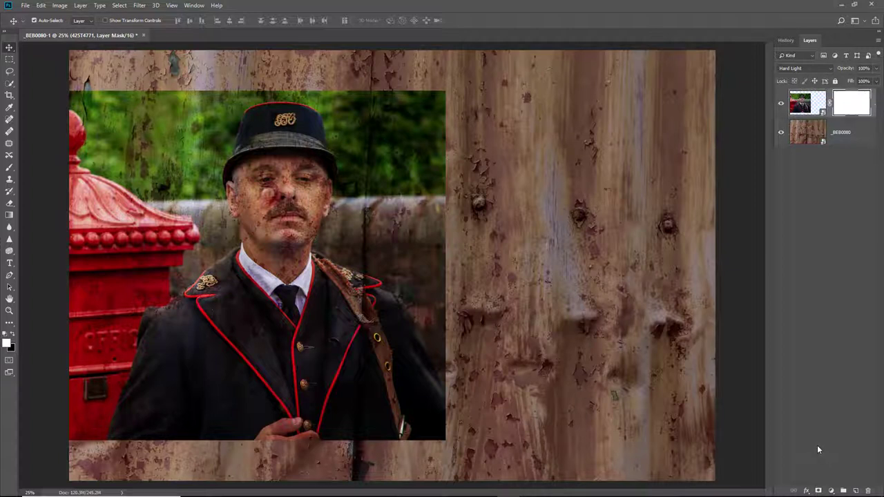
Fade the postman layer's bottom, left and right edges into the metal with black-to-transparent linear gradients on its mask.
click(12, 334)
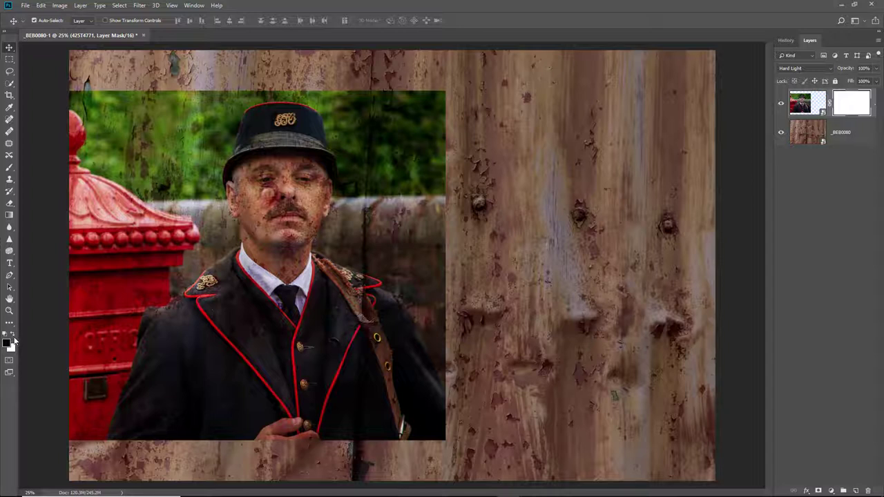
click(9, 215)
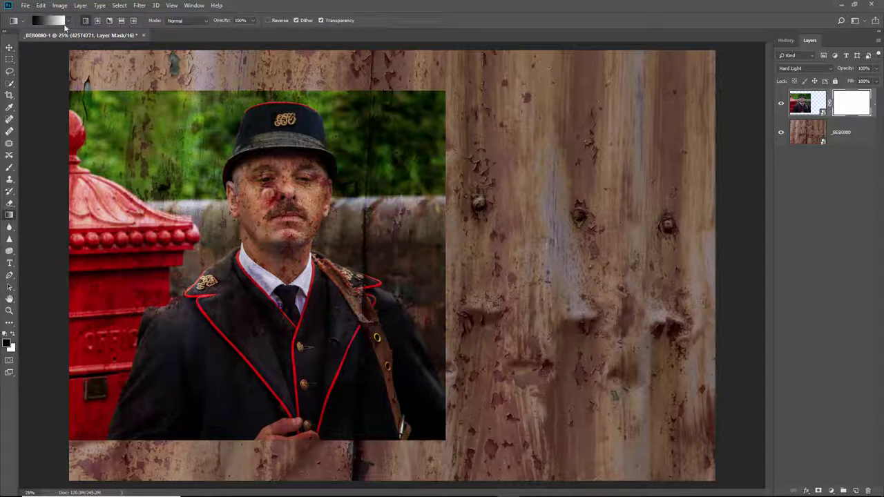
click(68, 25)
click(34, 42)
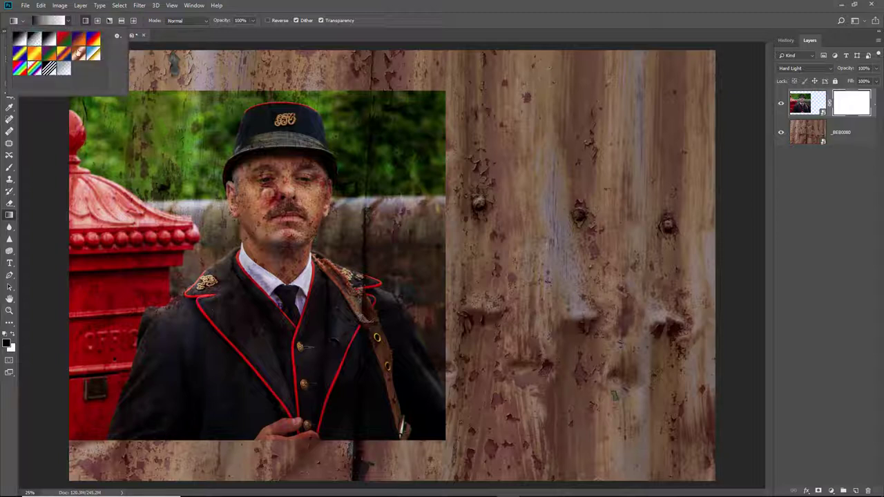
click(215, 41)
drag(245, 437, 245, 367)
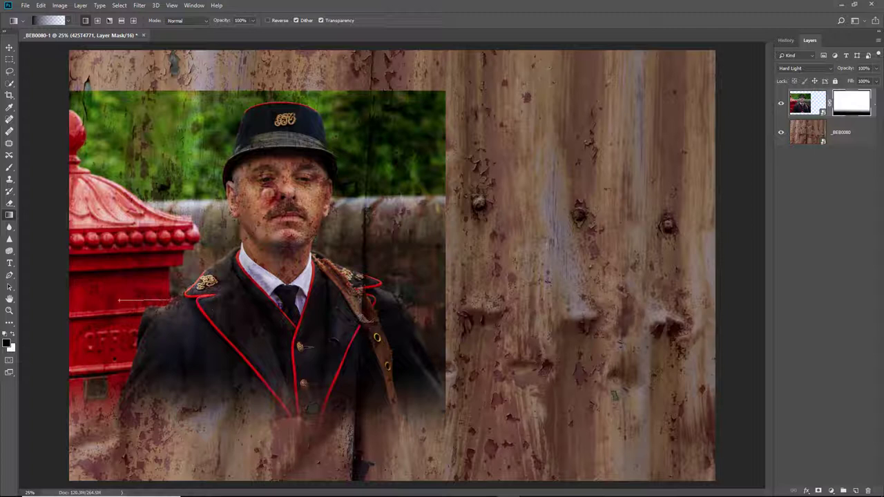
drag(167, 300, 168, 299)
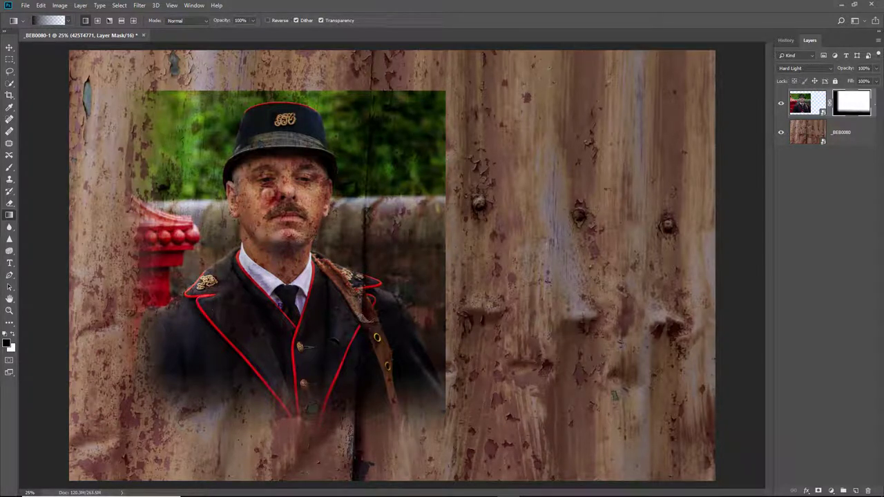
drag(446, 241, 389, 253)
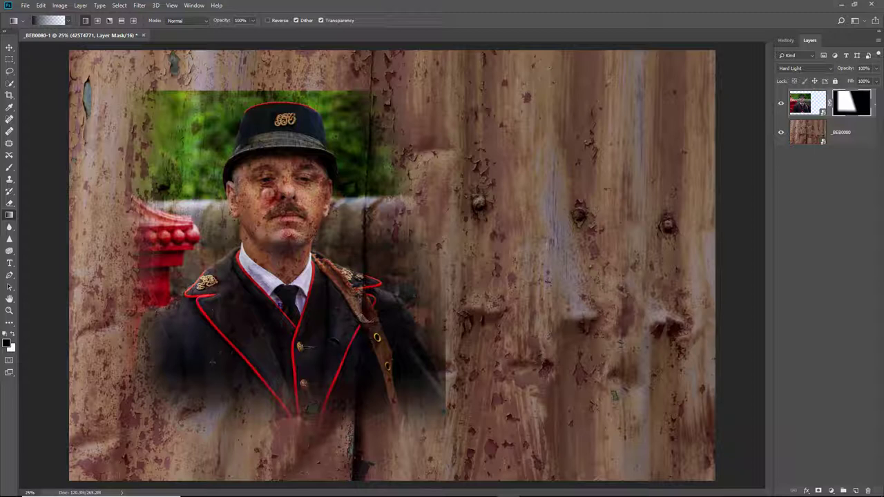
Paint black on the postman's mask with a 600 px brush at 100% flow to hide the post box and surrounding background.
drag(9, 167, 32, 169)
click(32, 169)
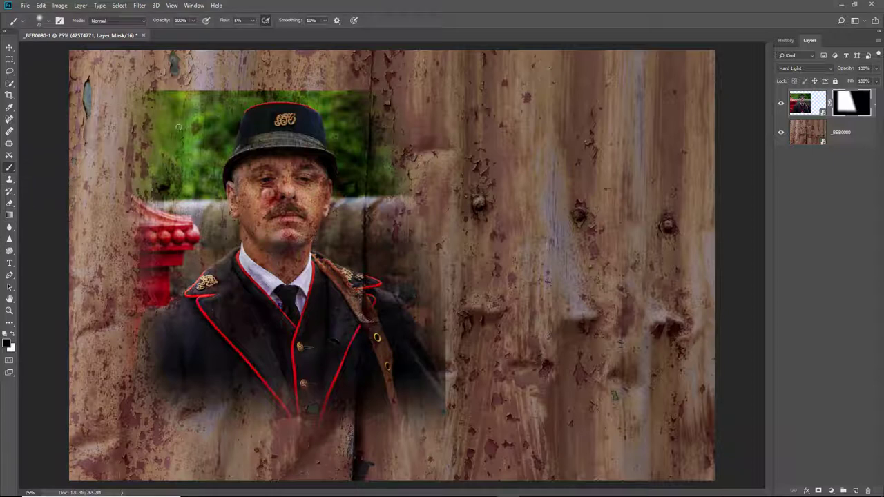
key(bracketright)
key(bracketright)
key(bracketright)
key(bracketright)
key(bracketright)
key(bracketright)
key(bracketright)
key(bracketright)
key(bracketright)
key(bracketright)
key(bracketright)
key(bracketright)
key(bracketright)
key(bracketright)
key(bracketright)
key(bracketright)
mouse_move(164, 128)
mouse_down()
mouse_move(161, 165)
mouse_move(181, 99)
mouse_up()
key(shift+0)
mouse_move(138, 156)
mouse_down()
mouse_move(140, 113)
mouse_move(116, 165)
mouse_move(231, 69)
mouse_move(154, 139)
mouse_move(131, 200)
mouse_move(155, 177)
mouse_move(171, 217)
mouse_move(164, 241)
mouse_move(173, 222)
mouse_move(171, 243)
mouse_move(189, 227)
mouse_move(140, 264)
mouse_up()
mouse_move(223, 86)
mouse_down()
mouse_move(301, 55)
mouse_move(247, 70)
mouse_move(346, 71)
mouse_move(380, 102)
mouse_move(390, 140)
mouse_move(404, 207)
mouse_move(393, 247)
mouse_move(461, 270)
mouse_up()
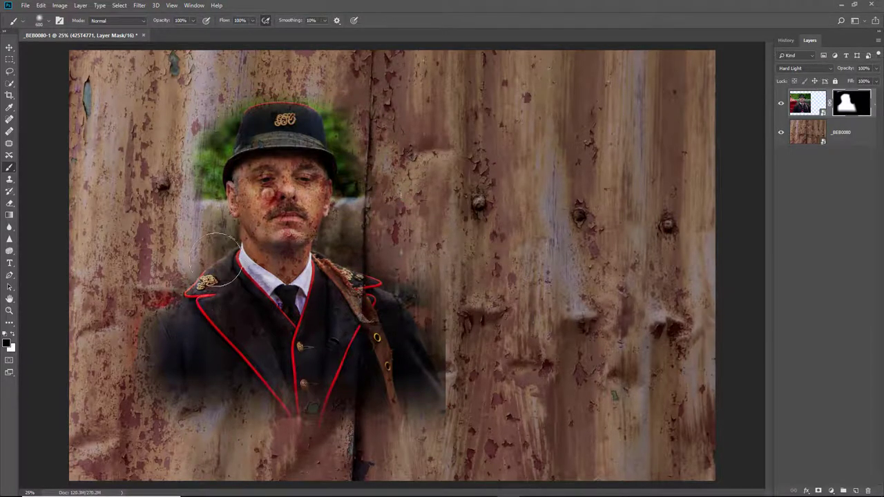
drag(212, 94, 364, 238)
Paint black on the mask with a much smaller brush to clear the remaining background close around the postman's hat and face.
click(310, 205)
mouse_move(310, 205)
mouse_down()
mouse_move(322, 256)
mouse_move(294, 230)
mouse_move(286, 158)
mouse_move(270, 167)
mouse_move(266, 158)
mouse_move(241, 159)
mouse_up()
key(bracketleft)
key(bracketleft)
key(bracketleft)
key(bracketleft)
key(bracketleft)
key(bracketleft)
key(bracketleft)
key(bracketleft)
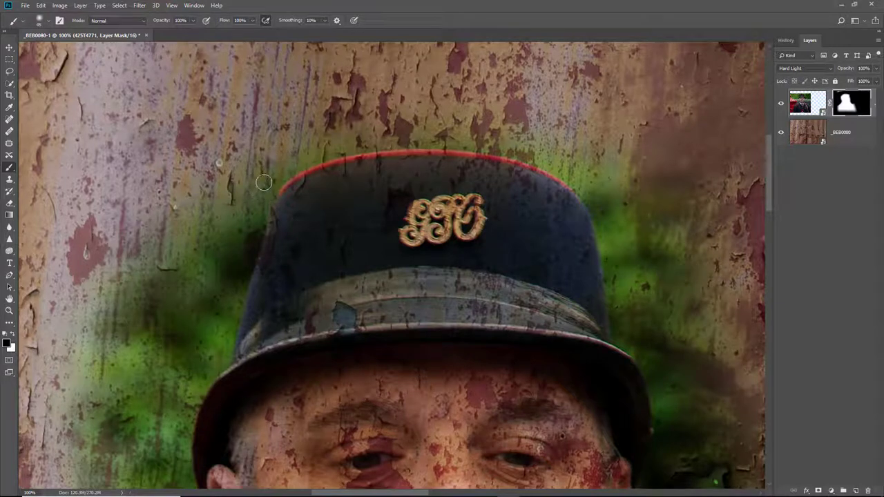
drag(263, 207, 242, 278)
mouse_move(230, 331)
mouse_down()
mouse_move(227, 366)
mouse_move(196, 392)
mouse_move(182, 462)
mouse_move(142, 207)
mouse_move(143, 262)
mouse_move(148, 252)
mouse_move(167, 333)
mouse_up()
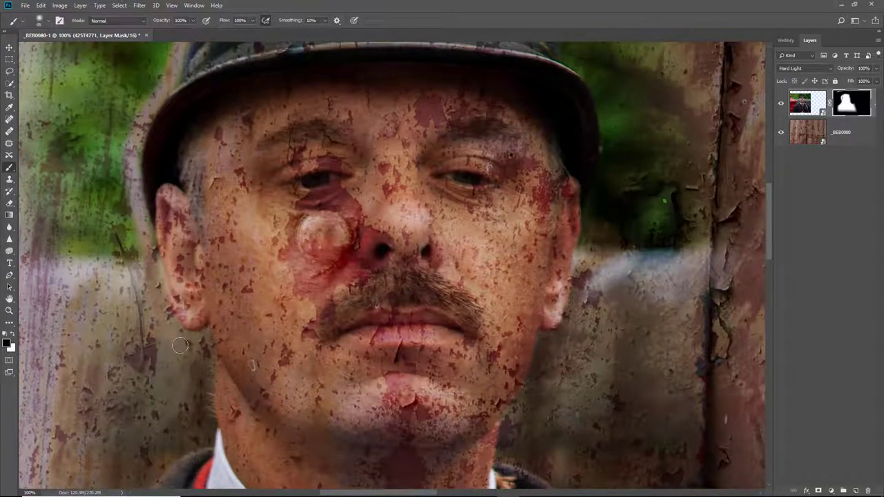
mouse_move(113, 197)
mouse_down()
mouse_move(128, 261)
mouse_move(116, 169)
mouse_up()
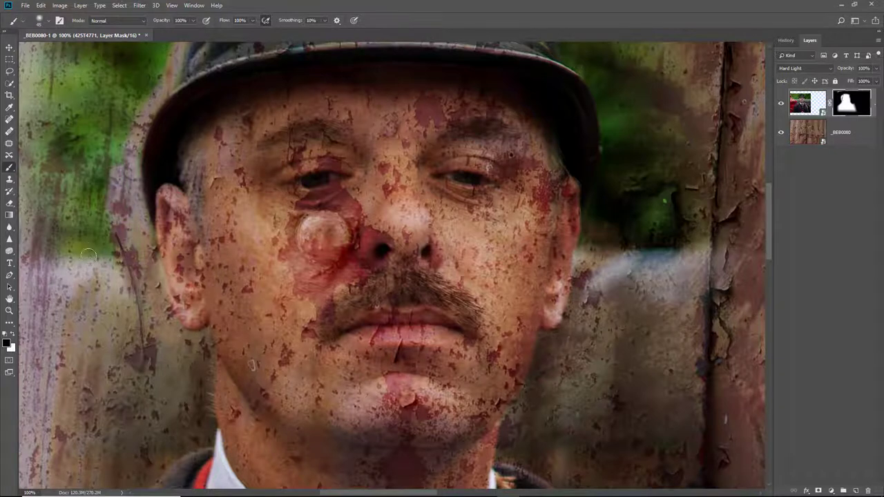
mouse_move(77, 235)
mouse_down()
mouse_move(103, 104)
mouse_move(123, 74)
mouse_move(142, 72)
mouse_move(56, 180)
mouse_move(41, 283)
mouse_up()
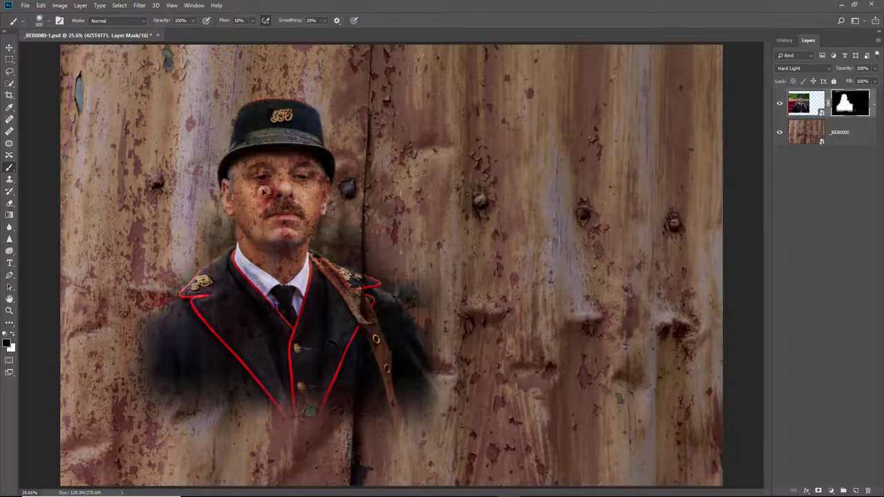
drag(265, 194, 268, 192)
mouse_move(262, 336)
mouse_down()
mouse_move(252, 341)
mouse_move(259, 322)
mouse_move(254, 338)
mouse_move(258, 332)
mouse_up()
Scale the postman layer with its mask up to about 111% using Free Transform and shift it slightly up and left.
click(799, 103)
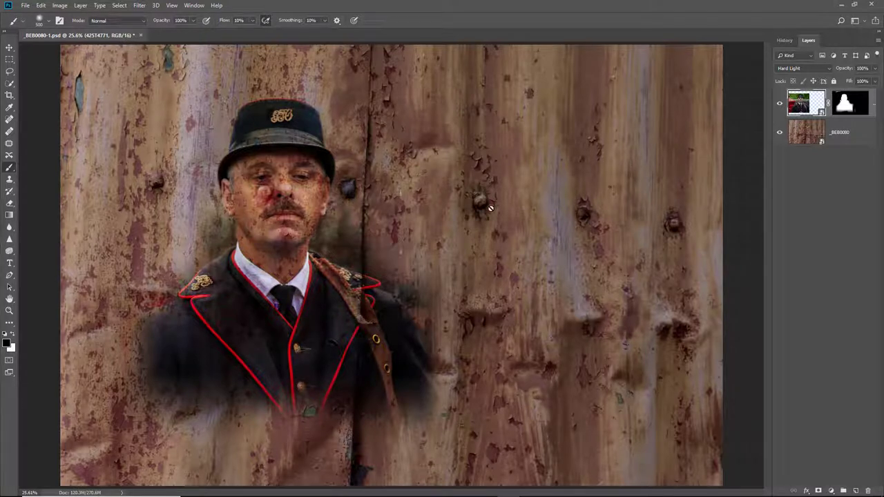
key(ctrl+t)
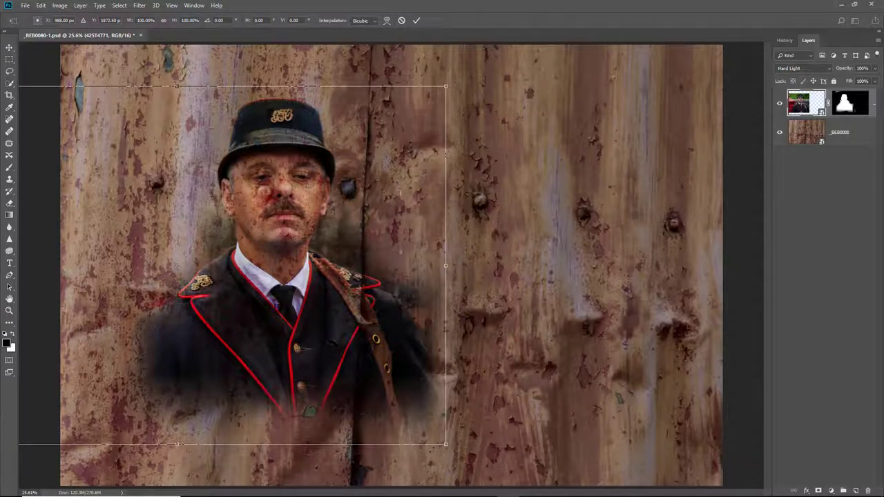
drag(445, 444, 506, 484)
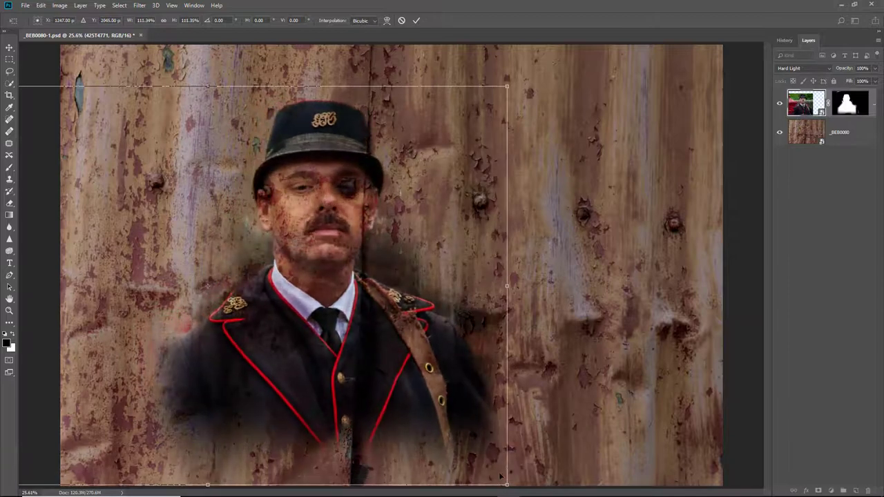
drag(398, 360, 373, 346)
click(417, 20)
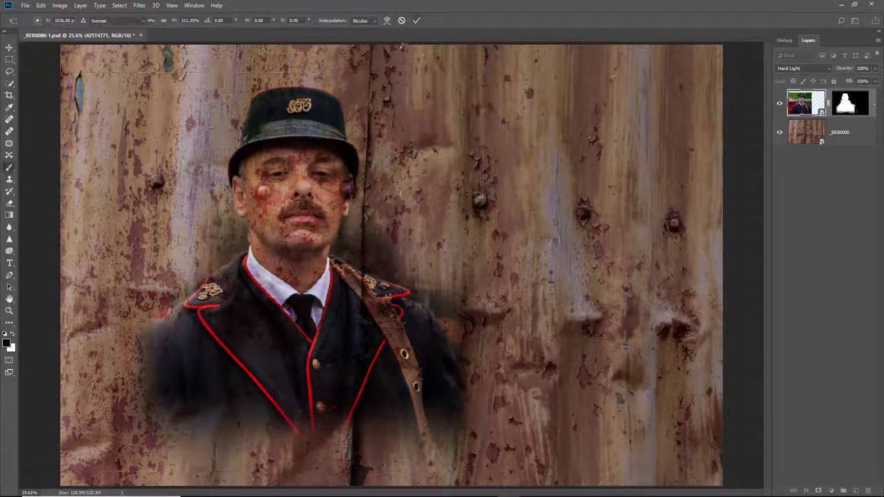
click(9, 96)
click(167, 183)
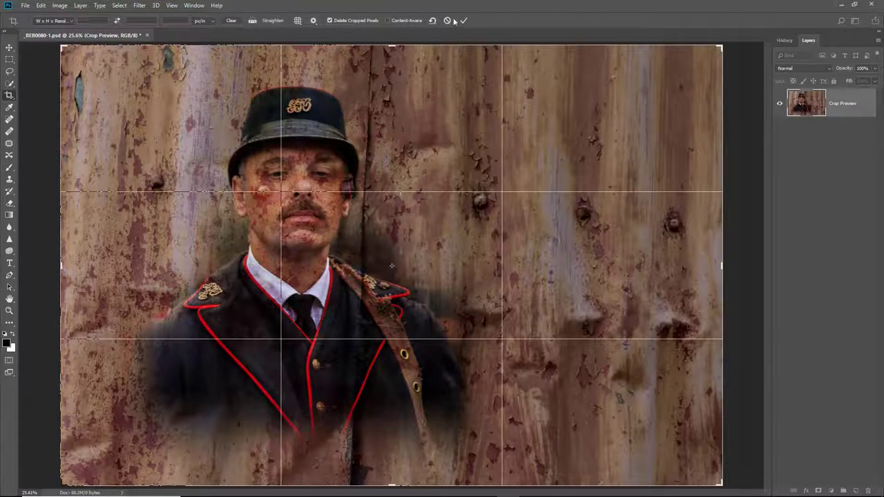
click(447, 21)
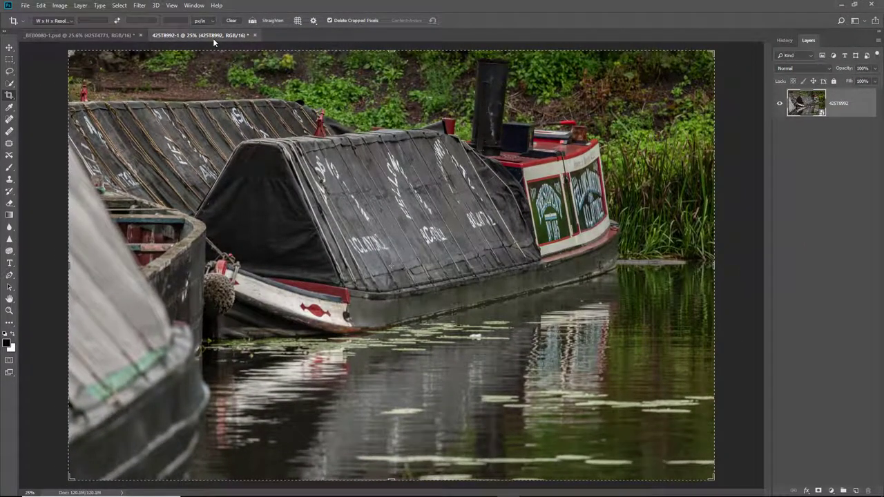
Bring the narrowboat image into the montage as the top layer covering the whole canvas, and close its source document.
drag(211, 36, 356, 147)
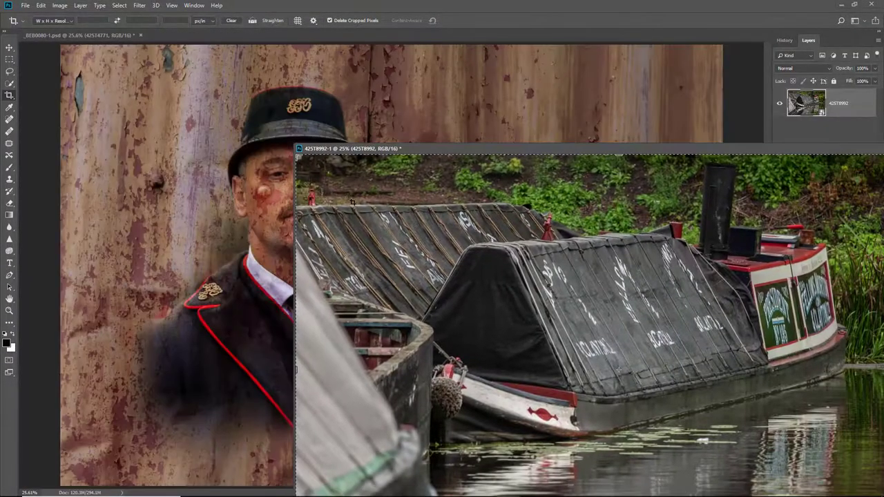
click(10, 47)
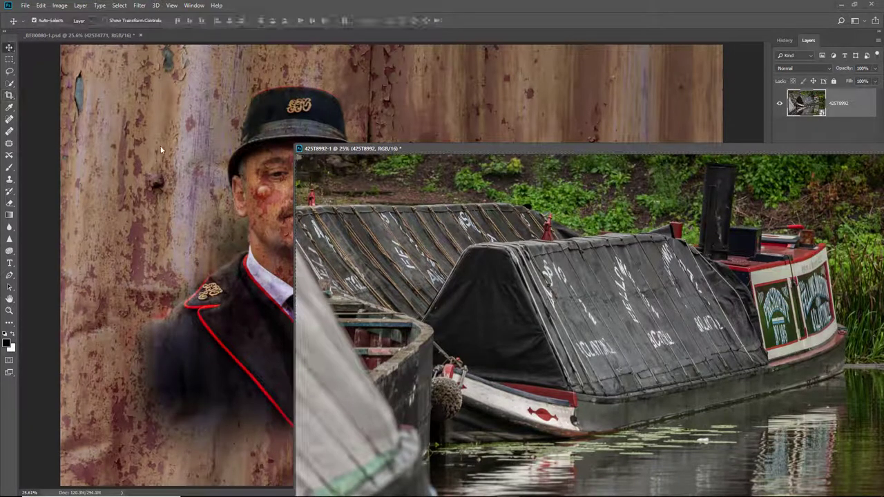
drag(339, 243, 205, 252)
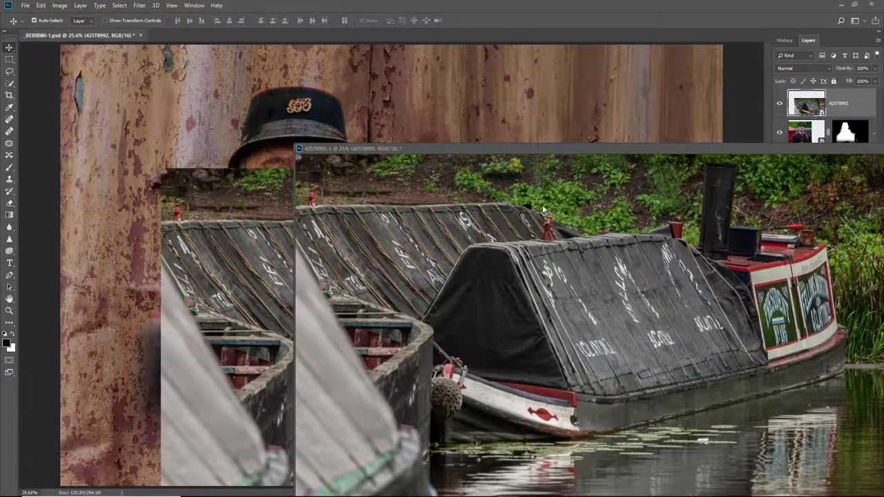
drag(797, 149, 563, 129)
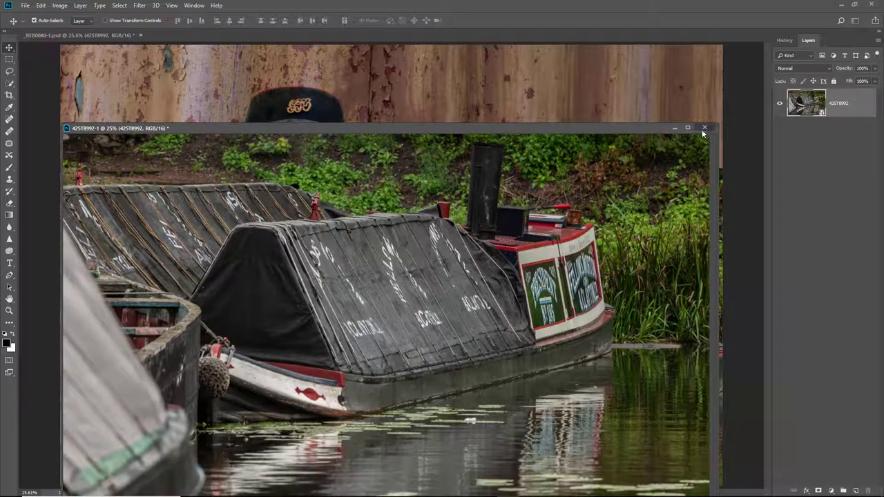
click(704, 128)
click(441, 187)
drag(384, 337, 299, 214)
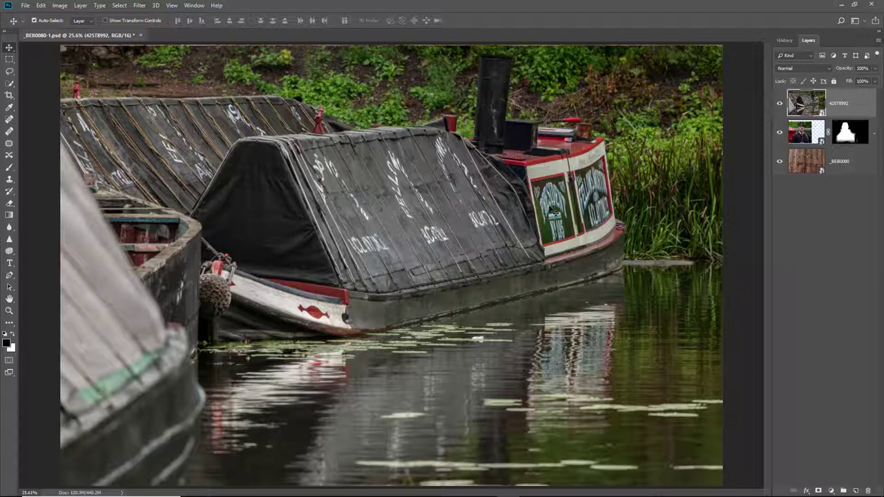
Flip the narrowboat layer horizontally and move it towards the right of the canvas, slightly down.
click(42, 6)
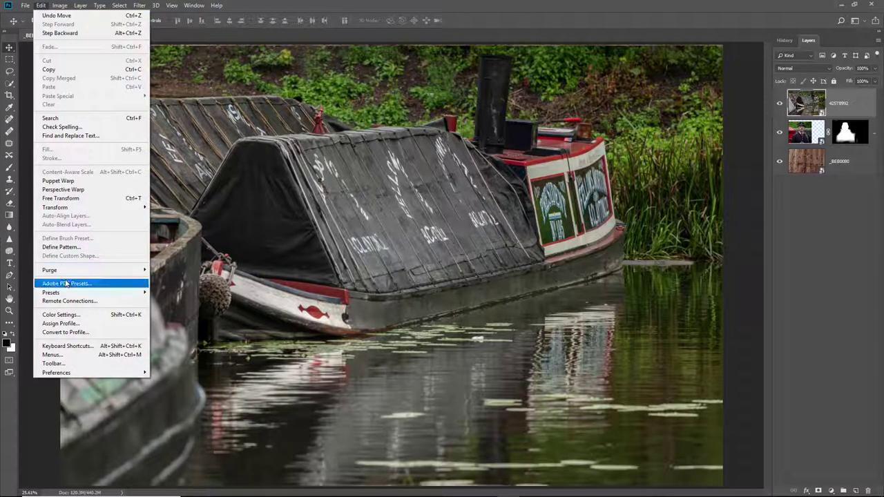
mouse_move(64, 210)
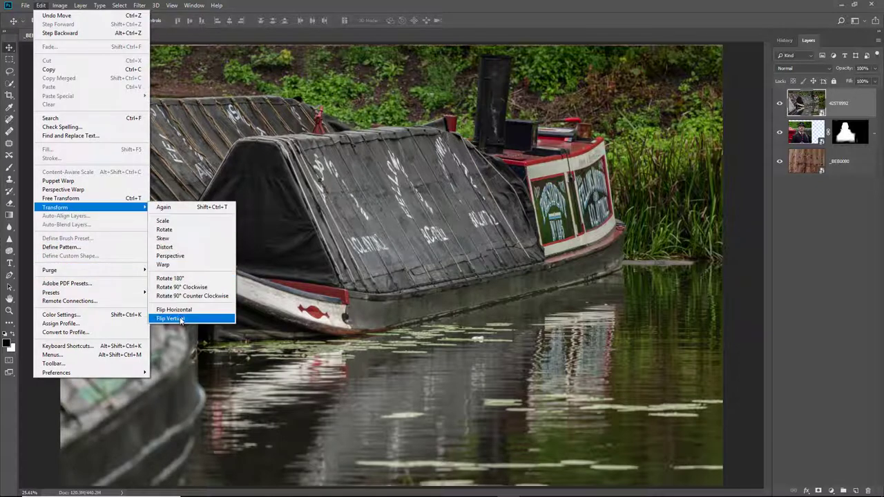
click(182, 310)
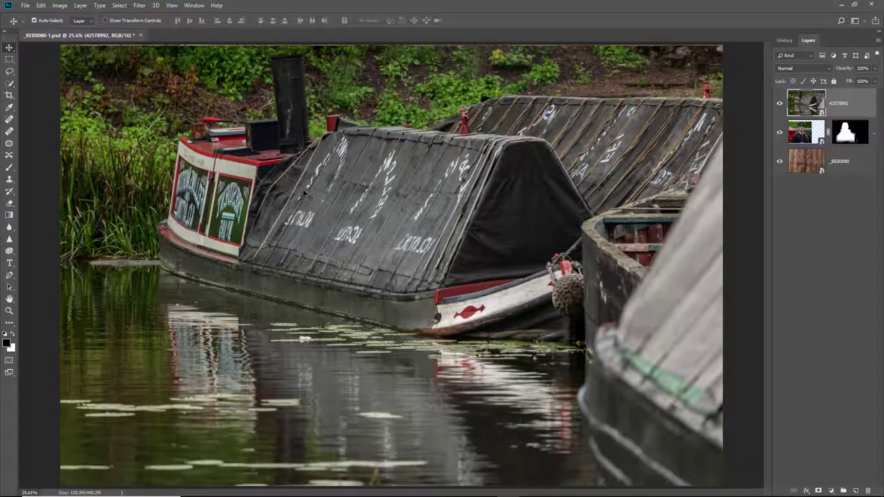
drag(231, 200, 430, 213)
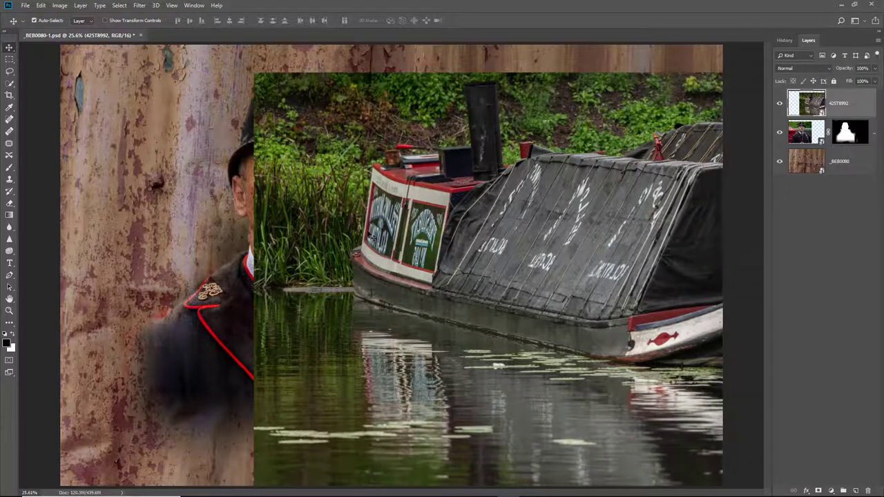
Scale the narrowboat layer to about 70% with Free Transform and place it in the lower-right part of the montage.
key(ctrl+t)
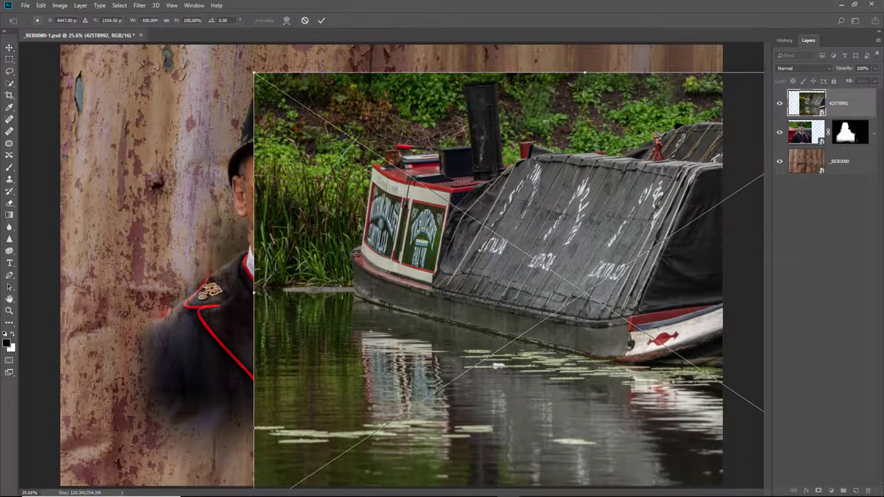
drag(254, 72, 463, 213)
drag(586, 334, 503, 341)
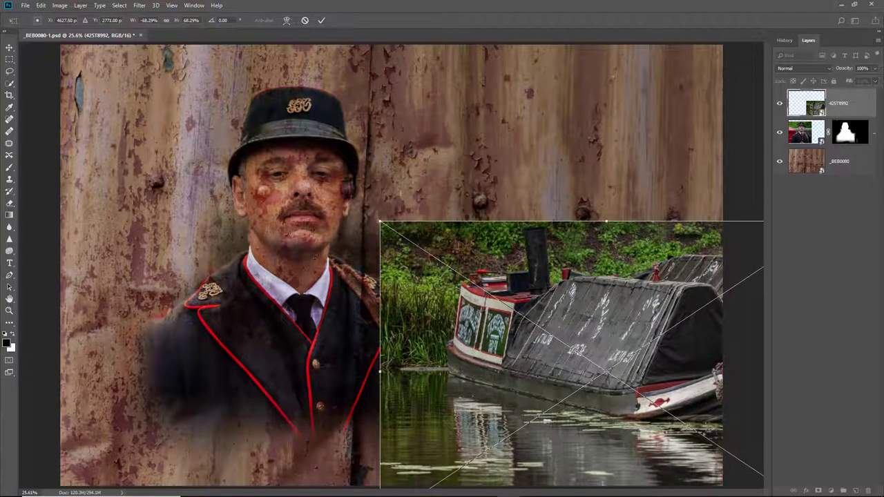
drag(553, 338, 491, 326)
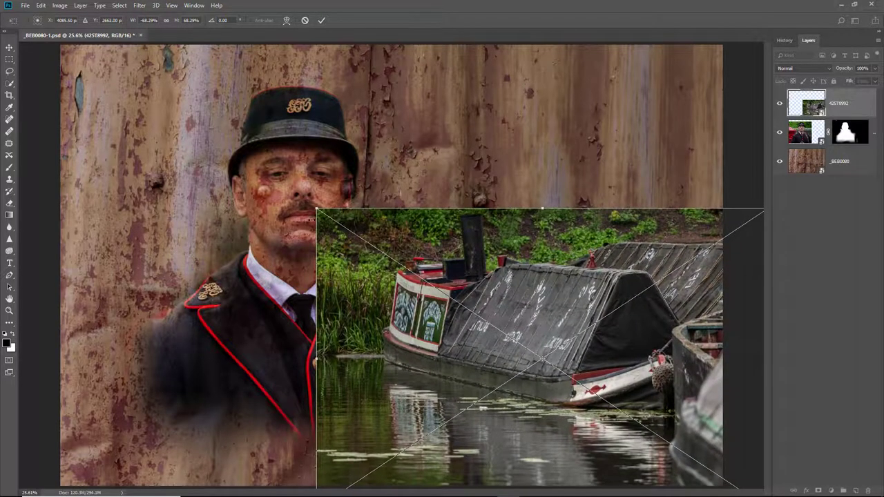
drag(317, 208, 307, 203)
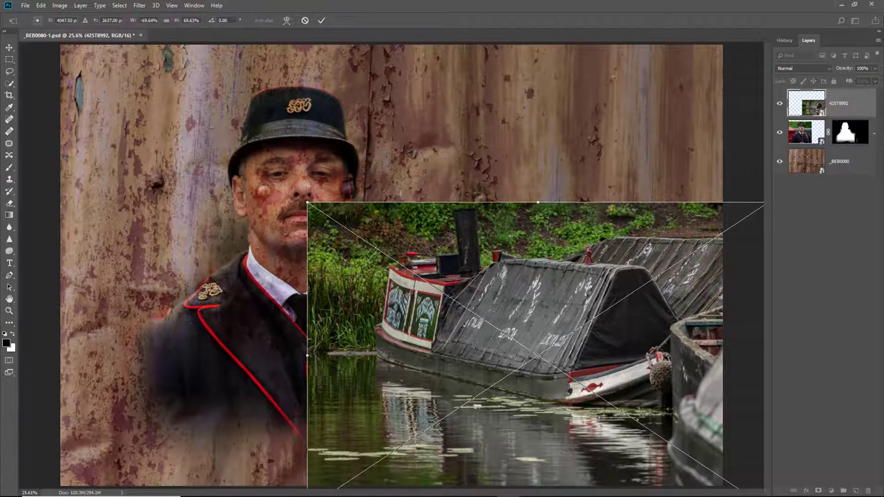
key(Return)
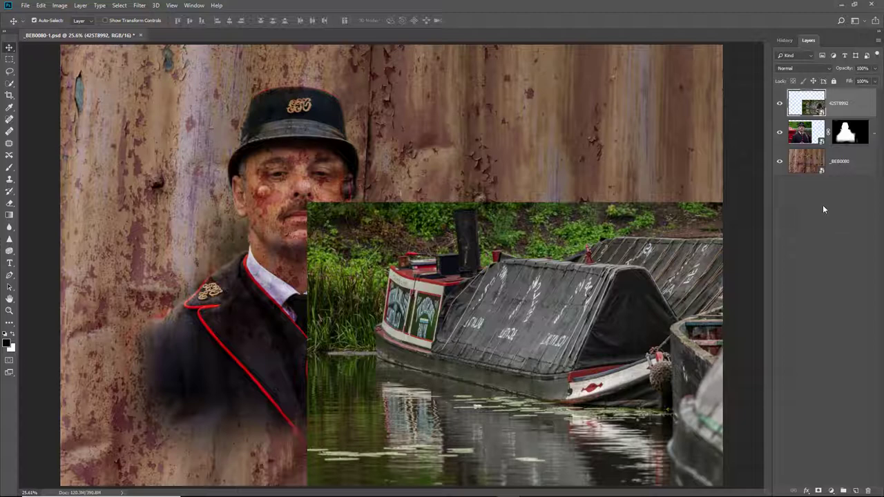
Add a layer mask to the narrowboat layer and set its blend mode to Hard Light.
key(ctrl+shift+m)
key(shift+alt+h)
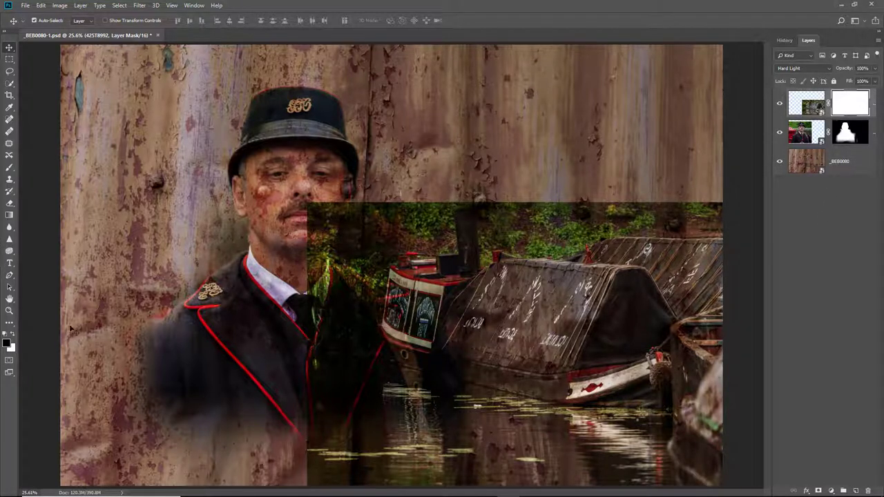
Paint black on the narrowboat's mask with a 500 px brush at 100% flow to hide its hard upper and left edges.
click(9, 167)
click(38, 168)
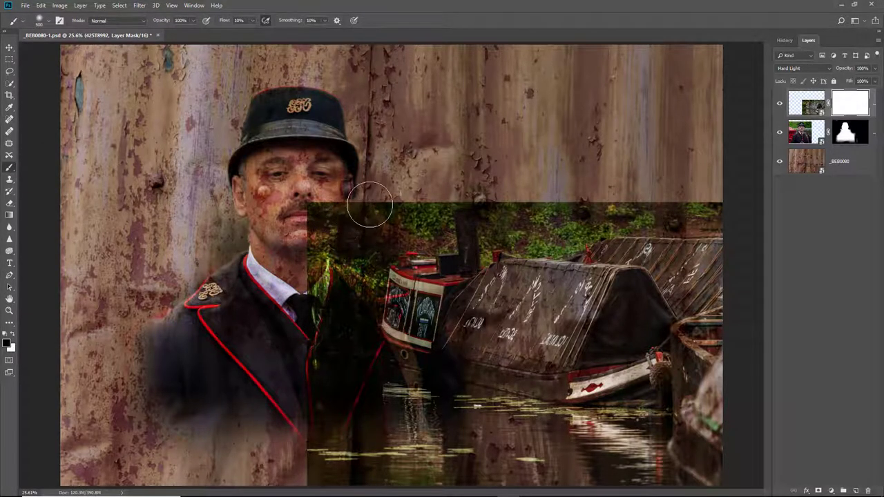
mouse_move(371, 205)
mouse_down()
mouse_move(277, 211)
mouse_move(418, 194)
mouse_move(247, 204)
mouse_move(670, 186)
mouse_up()
mouse_move(285, 253)
mouse_down()
mouse_move(275, 371)
mouse_move(322, 305)
mouse_move(381, 271)
mouse_move(397, 216)
mouse_move(347, 269)
mouse_move(318, 425)
mouse_move(371, 329)
mouse_up()
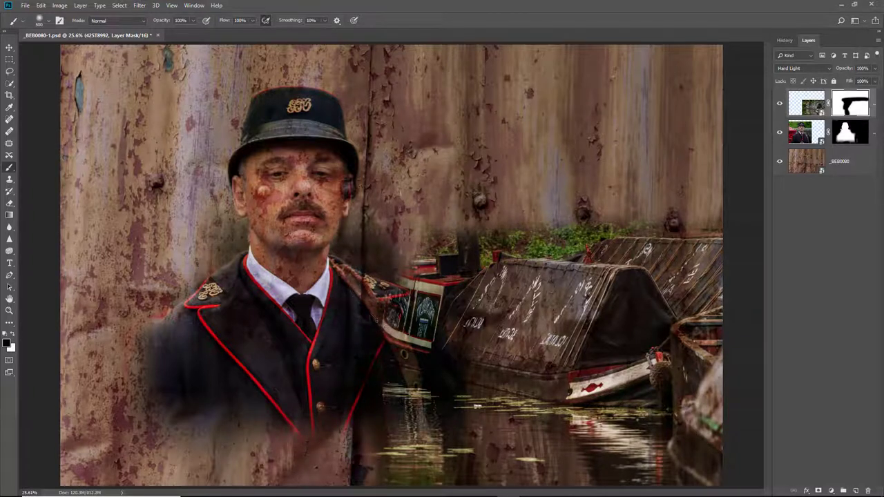
key(ctrl+BackSpace)
mouse_move(307, 235)
mouse_down()
mouse_move(290, 300)
mouse_move(339, 227)
mouse_move(376, 194)
mouse_move(332, 295)
mouse_move(312, 393)
mouse_move(308, 467)
mouse_move(334, 487)
mouse_move(359, 481)
mouse_move(305, 361)
mouse_move(396, 227)
mouse_move(331, 218)
mouse_move(547, 189)
mouse_move(441, 189)
mouse_move(541, 194)
mouse_move(601, 187)
mouse_up()
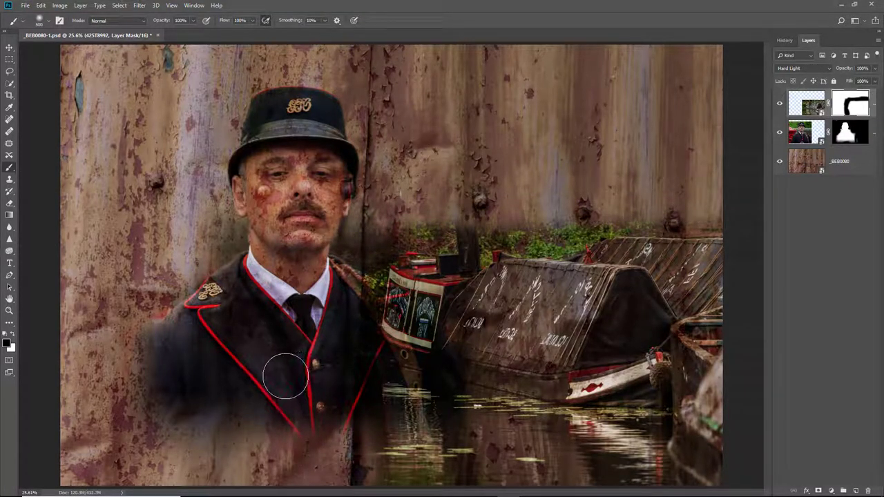
Paint black on the narrowboat's mask with a larger brush at 10% flow to fade the lower water and the foreground boat on the right.
key(shift+1)
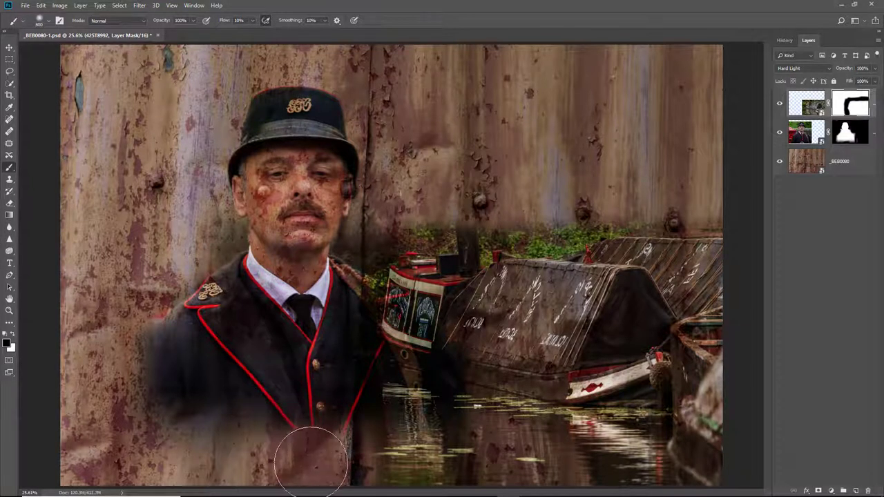
mouse_move(177, 420)
mouse_down()
mouse_move(348, 460)
mouse_move(763, 467)
mouse_move(281, 442)
mouse_move(261, 413)
mouse_move(525, 442)
mouse_move(737, 430)
mouse_move(301, 418)
mouse_move(393, 422)
mouse_move(317, 413)
mouse_move(379, 412)
mouse_up()
mouse_move(523, 463)
mouse_down()
mouse_move(720, 426)
mouse_move(700, 407)
mouse_move(737, 395)
mouse_move(730, 363)
mouse_move(721, 404)
mouse_move(733, 360)
mouse_move(712, 398)
mouse_move(722, 404)
mouse_move(719, 445)
mouse_move(731, 400)
mouse_move(723, 379)
mouse_up()
mouse_move(734, 368)
mouse_down()
mouse_move(723, 388)
mouse_move(753, 426)
mouse_move(654, 414)
mouse_up()
drag(428, 239, 504, 191)
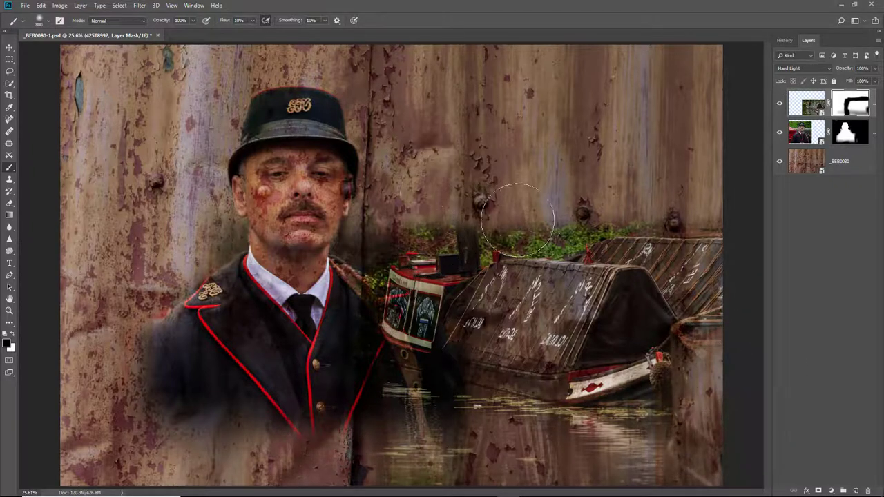
Paint black on the narrowboat's mask with a smaller brush to remove the greenery above the boats and around the chimney.
key(bracketleft)
key(bracketleft)
key(bracketleft)
key(bracketleft)
key(bracketleft)
mouse_move(409, 225)
mouse_down()
mouse_move(375, 232)
mouse_move(389, 242)
mouse_move(491, 232)
mouse_move(456, 242)
mouse_move(494, 244)
mouse_move(480, 258)
mouse_move(499, 245)
mouse_move(573, 248)
mouse_move(537, 250)
mouse_move(570, 227)
mouse_move(629, 237)
mouse_move(560, 250)
mouse_move(568, 235)
mouse_move(596, 227)
mouse_move(615, 245)
mouse_up()
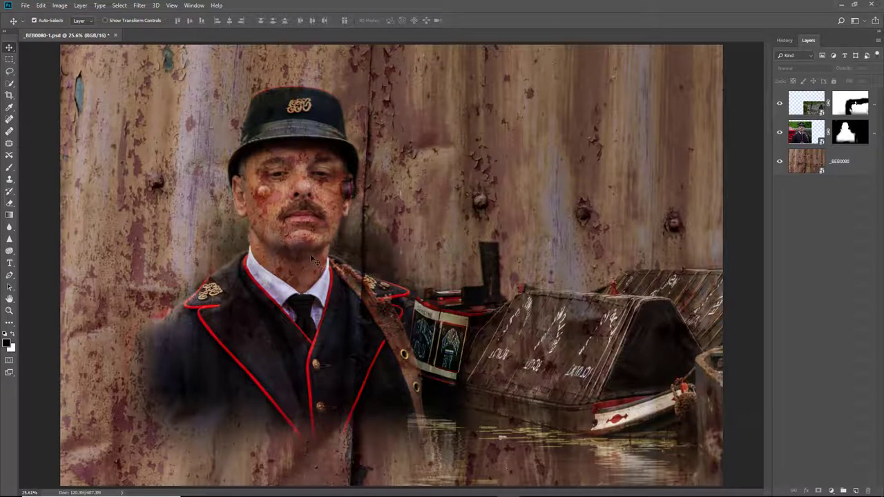
click(9, 94)
click(285, 278)
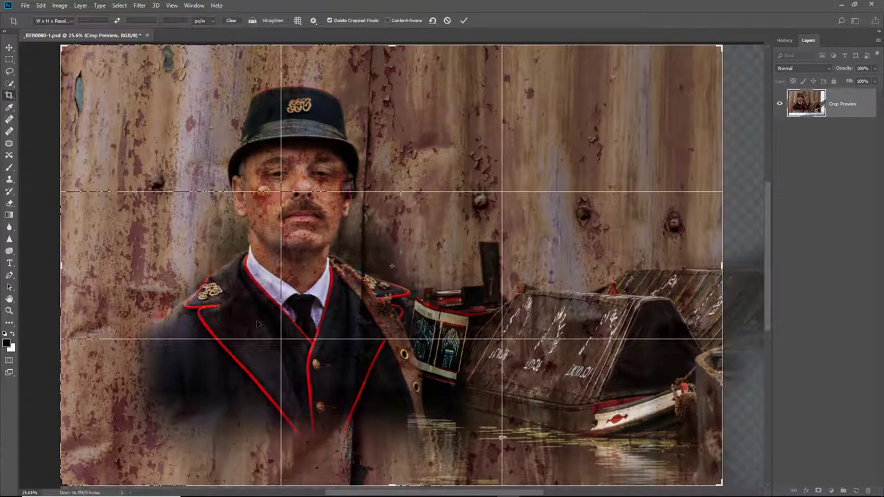
click(447, 21)
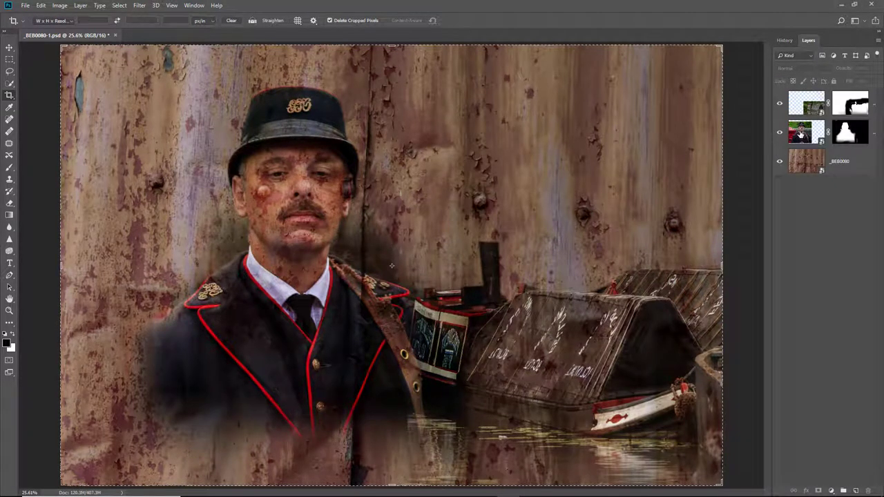
Select the postman layer and move it slightly to the left in the montage.
click(799, 135)
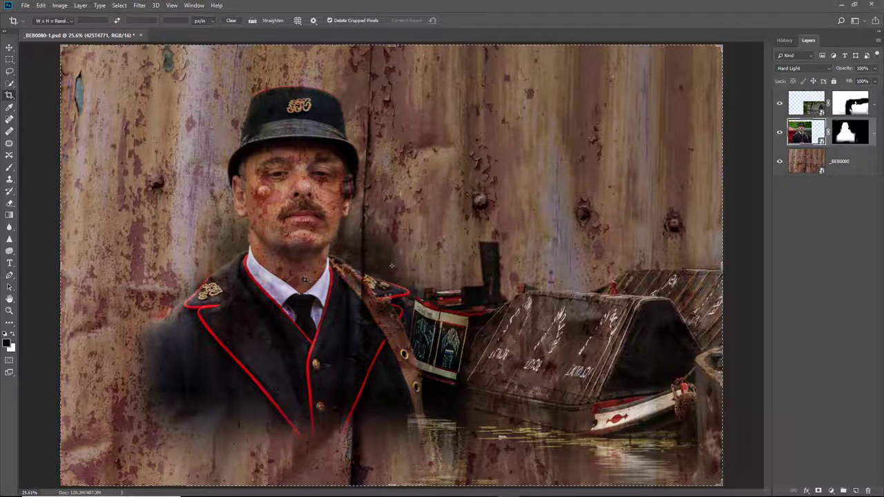
click(9, 48)
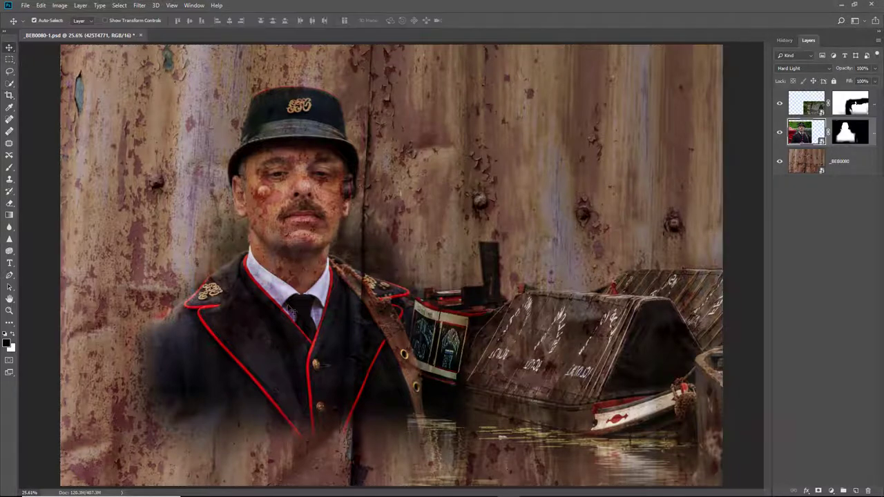
drag(289, 311, 277, 306)
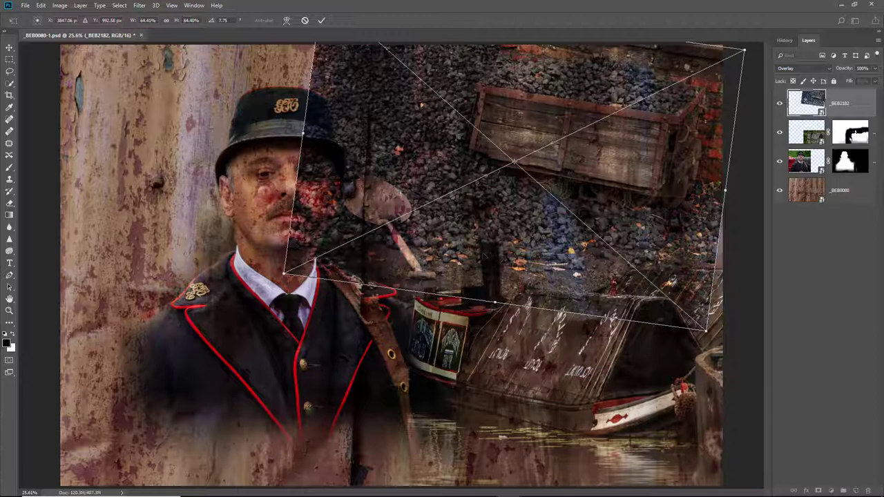
Shift the rotated coal wagon layer slightly right and up, apply its transform and add a layer mask to it.
drag(486, 253, 498, 253)
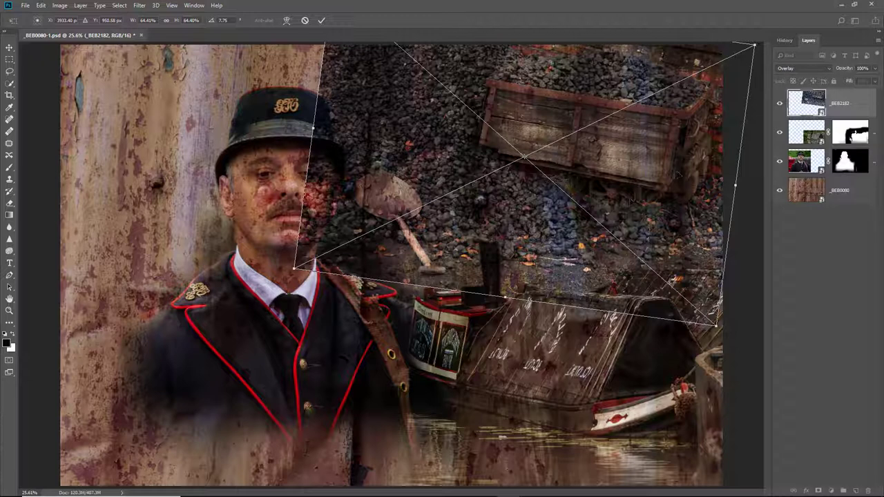
key(Return)
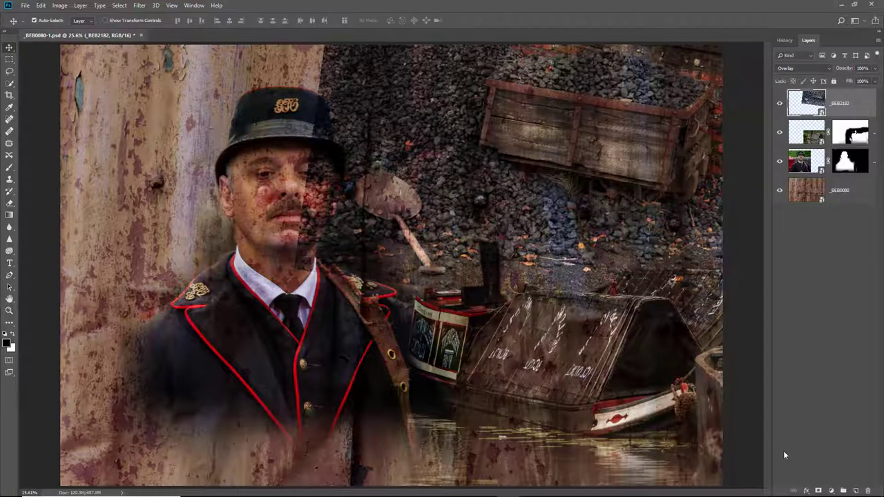
click(818, 490)
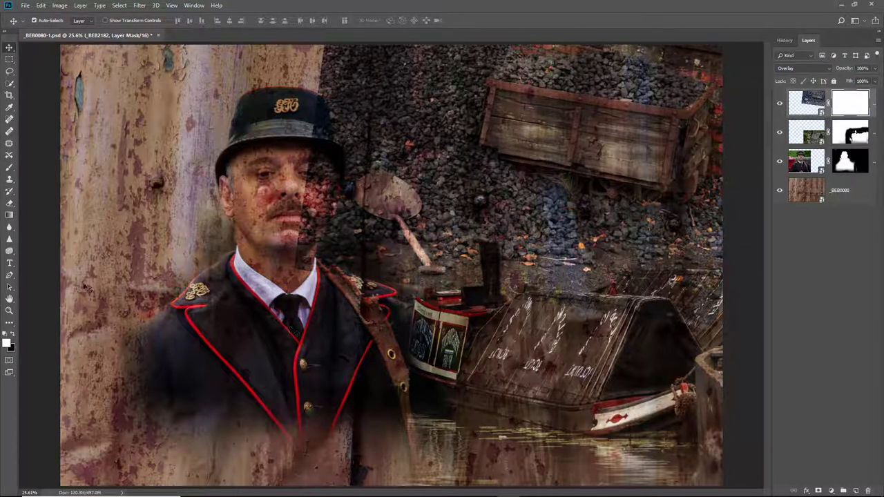
Paint black on the coal wagon's mask with a 600 px brush at 10% and 5% flow to fade the coal over the postman and boats.
click(12, 335)
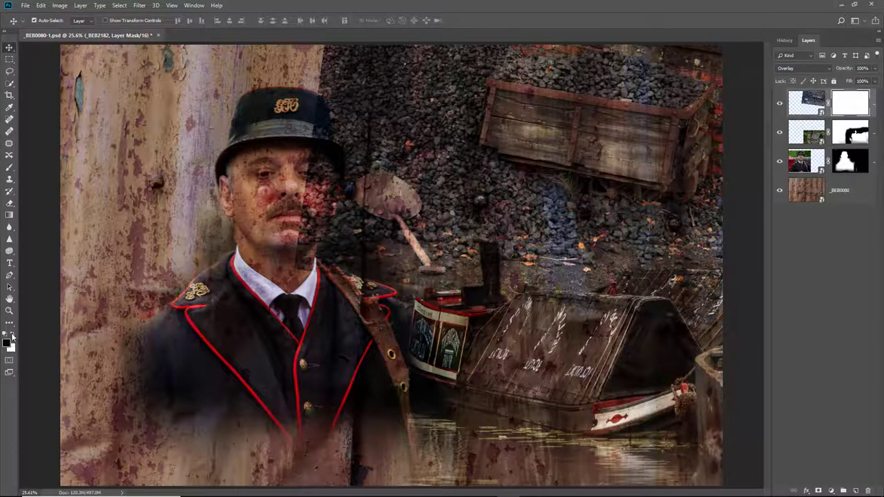
click(10, 167)
key(bracketright)
key(bracketright)
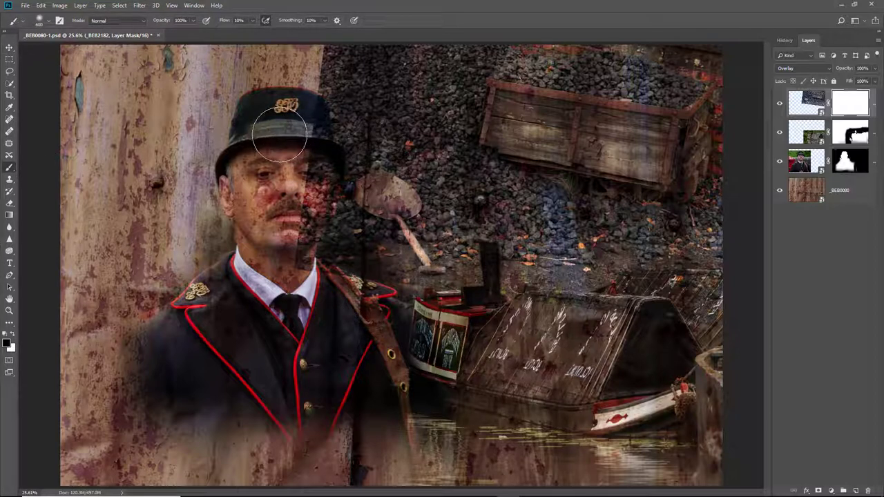
mouse_move(321, 60)
mouse_down()
mouse_move(434, 59)
mouse_move(206, 130)
mouse_move(352, 131)
mouse_move(318, 178)
mouse_up()
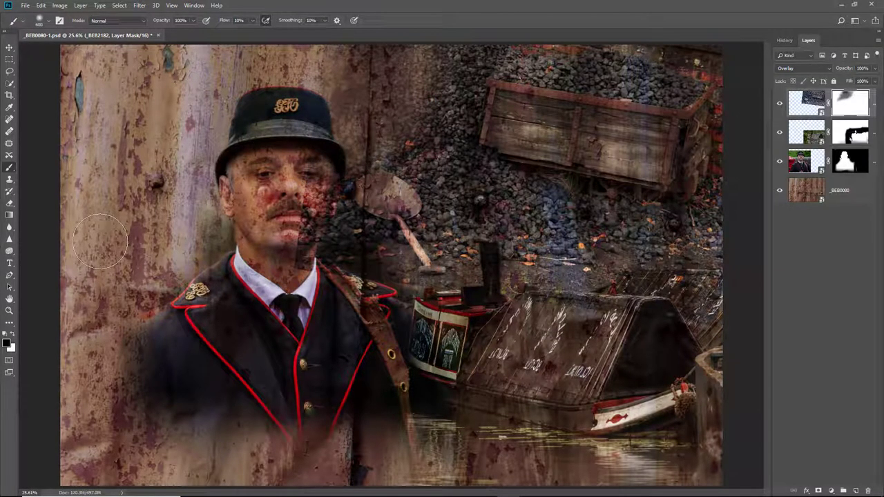
mouse_move(100, 240)
mouse_down()
mouse_move(261, 194)
mouse_move(223, 198)
mouse_move(300, 201)
mouse_move(361, 186)
mouse_move(249, 218)
mouse_move(182, 268)
mouse_move(345, 177)
mouse_move(351, 151)
mouse_move(272, 149)
mouse_move(172, 185)
mouse_move(167, 252)
mouse_move(221, 258)
mouse_move(239, 287)
mouse_move(265, 279)
mouse_move(210, 274)
mouse_move(218, 266)
mouse_move(376, 268)
mouse_move(390, 283)
mouse_move(426, 286)
mouse_up()
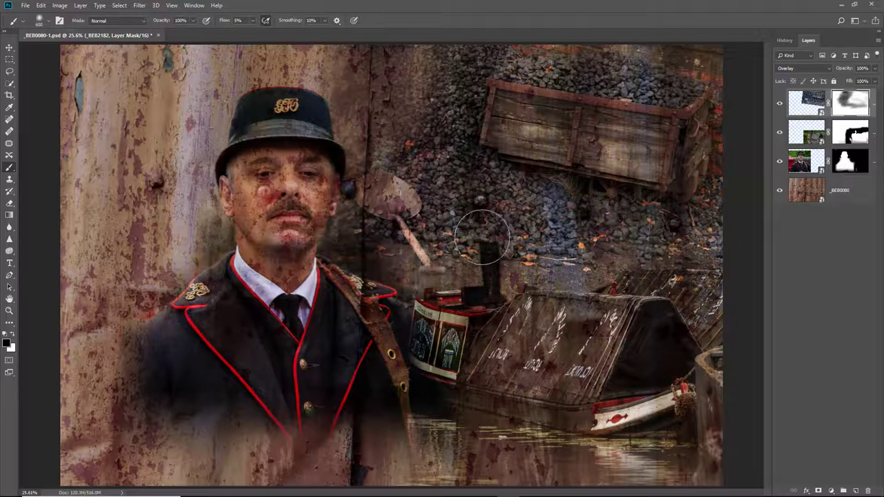
drag(513, 178, 464, 187)
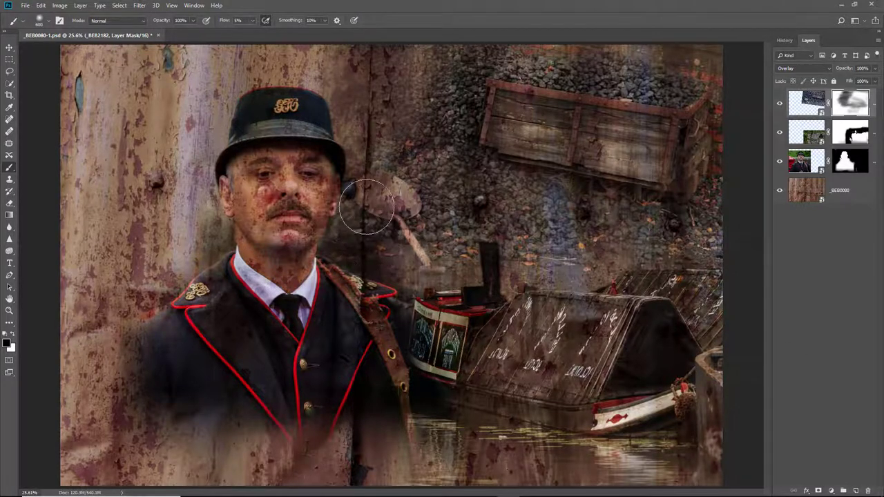
drag(400, 233, 392, 242)
Disable the postman's layer mask temporarily to view the full portrait with its post box, and enable it again.
shift+click(843, 166)
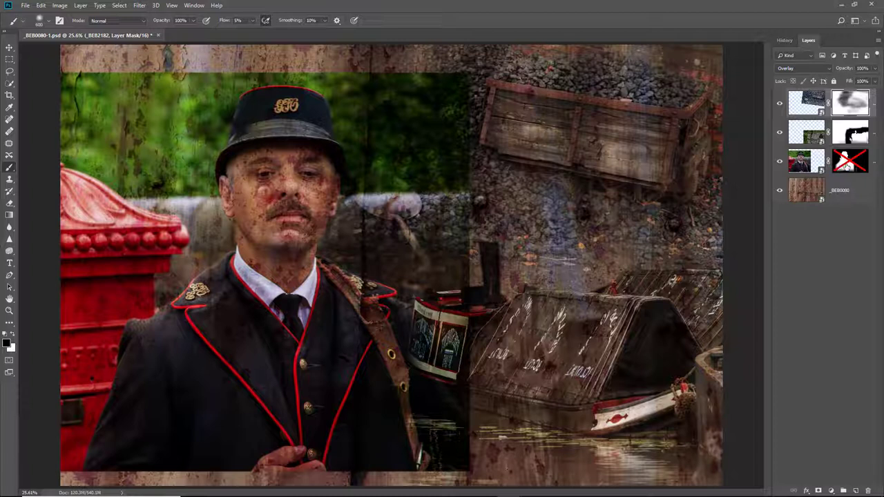
shift+click(847, 165)
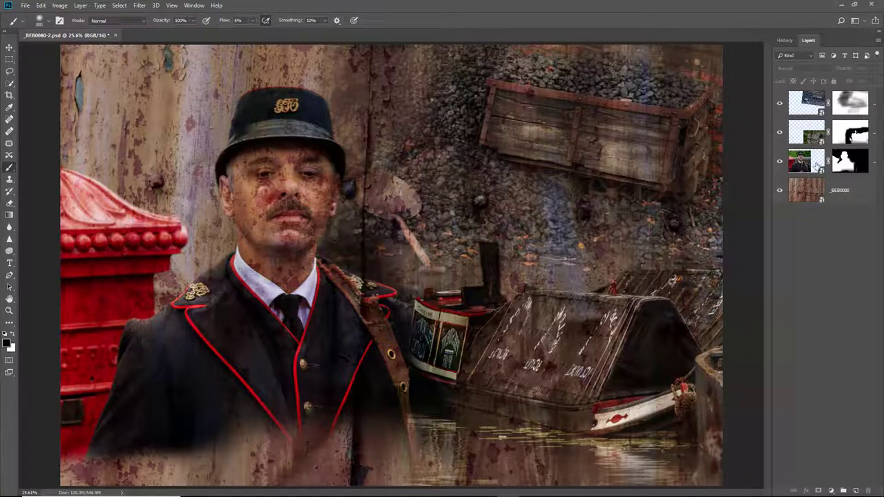
Open the postman Smart Object in Camera Raw and set its Saturation to -25.
double_click(802, 162)
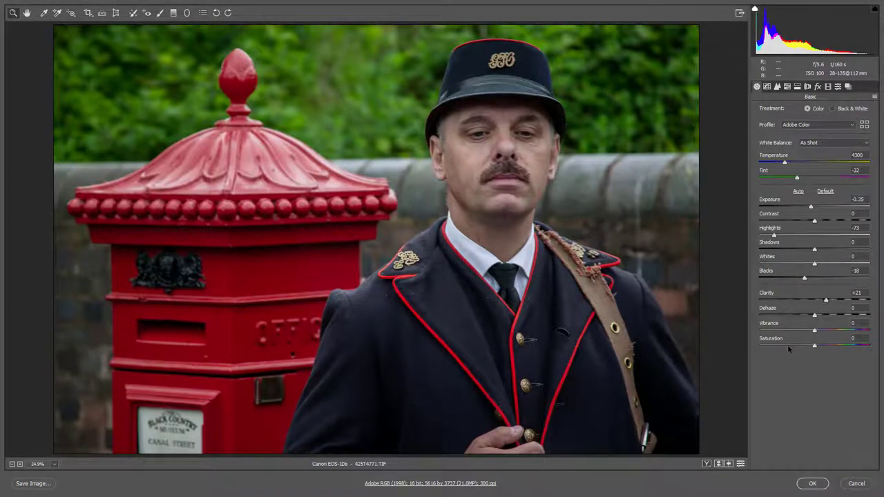
drag(786, 344, 802, 350)
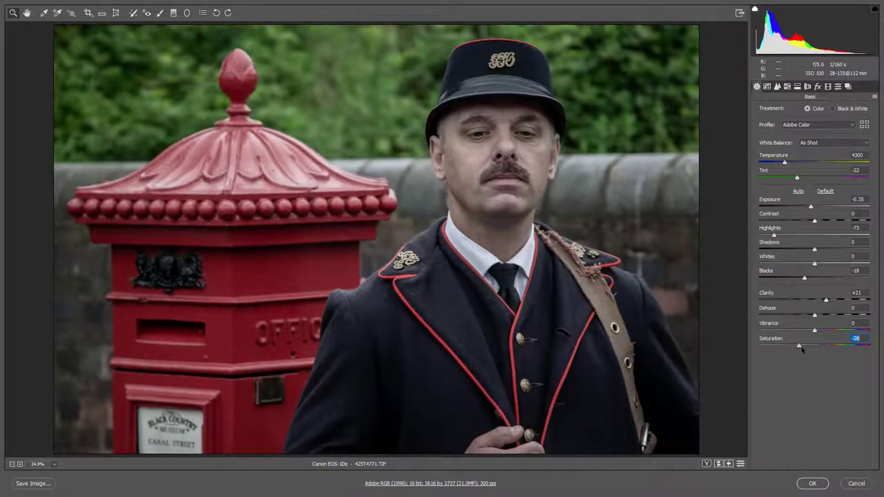
drag(802, 349, 804, 349)
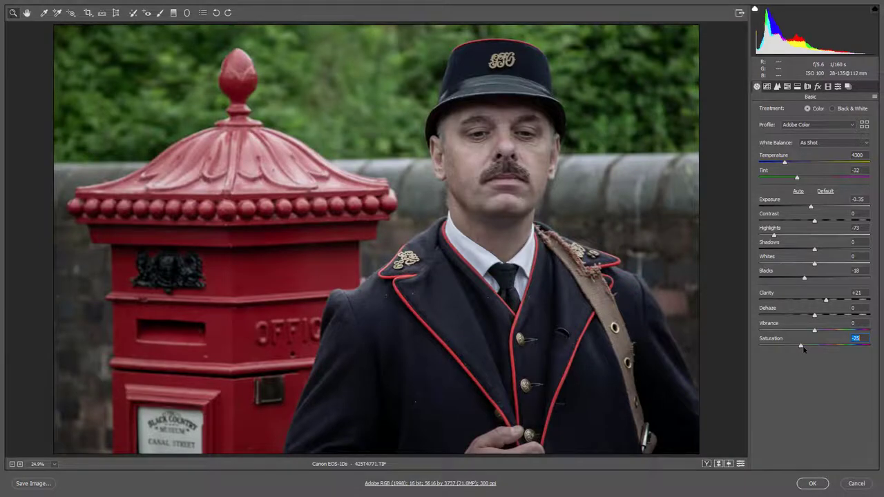
click(816, 485)
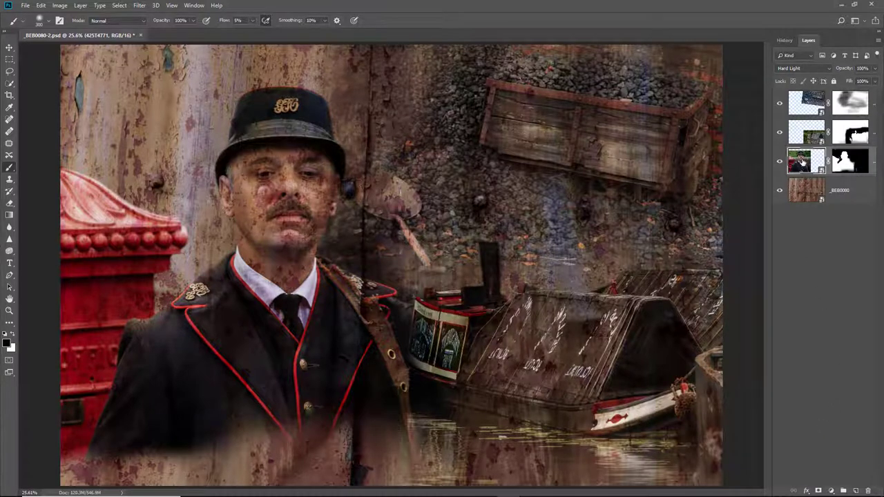
Reopen the postman Smart Object in Camera Raw, lower its Saturation further and apply the change.
double_click(803, 163)
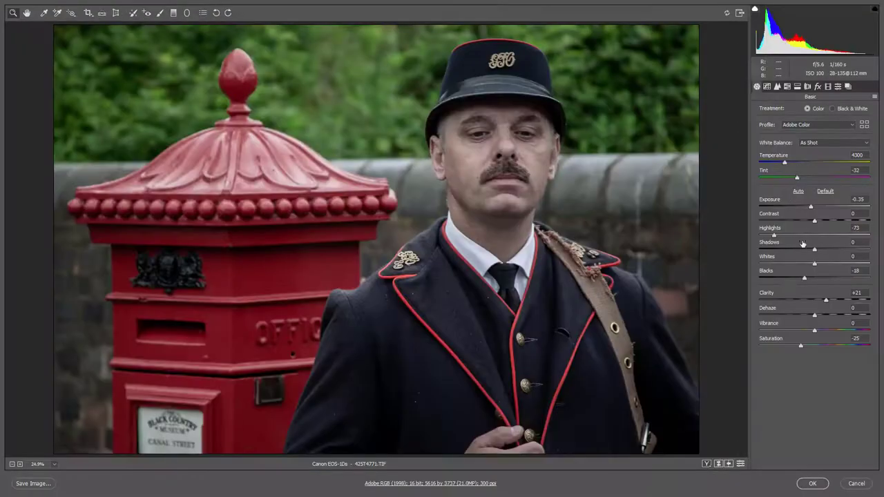
drag(793, 348, 787, 351)
click(812, 483)
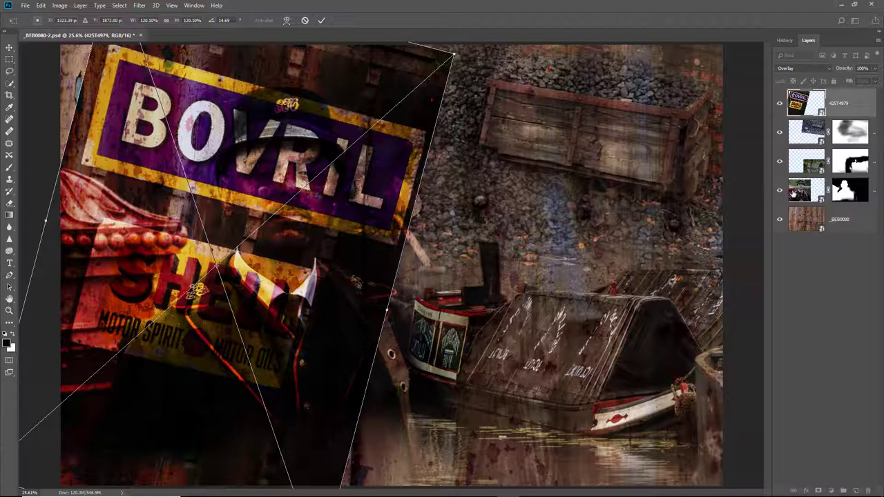
Apply the BOVRIL and SHELL sign layer's transform and strongly reduce its Saturation in Camera Raw.
key(Return)
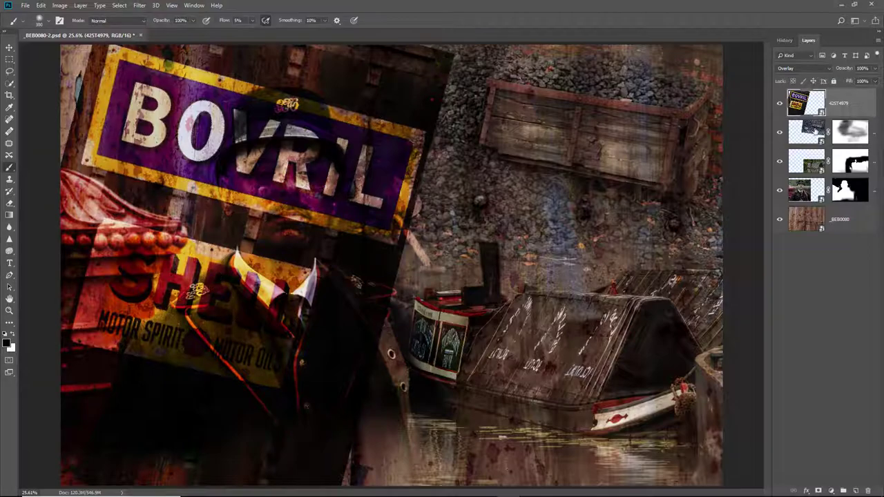
double_click(805, 105)
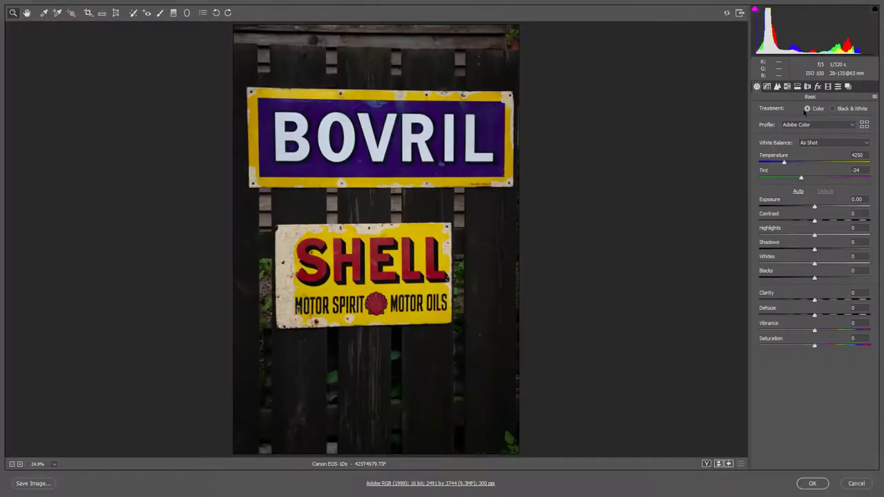
click(779, 346)
click(812, 484)
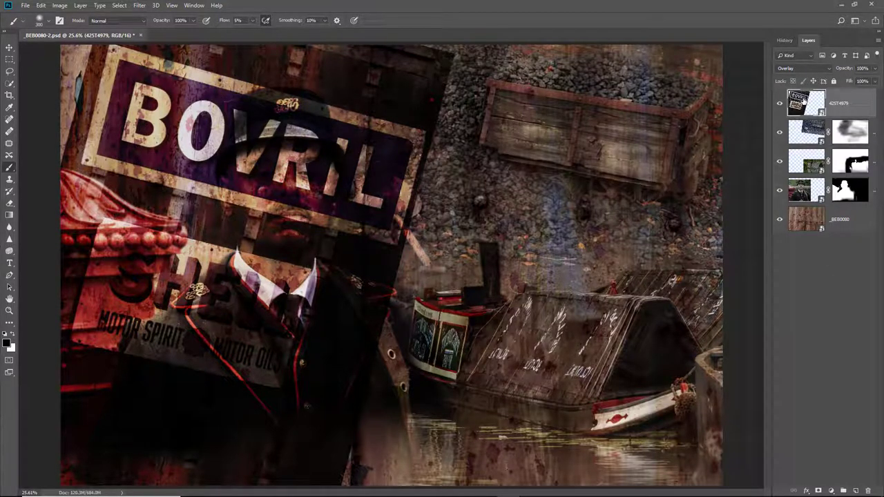
Add a layer mask to the BOVRIL sign layer and lower the layer's opacity to 61%.
mouse_move(801, 97)
mouse_down()
mouse_move(793, 185)
mouse_move(801, 206)
mouse_move(802, 131)
mouse_move(815, 104)
mouse_up()
click(818, 491)
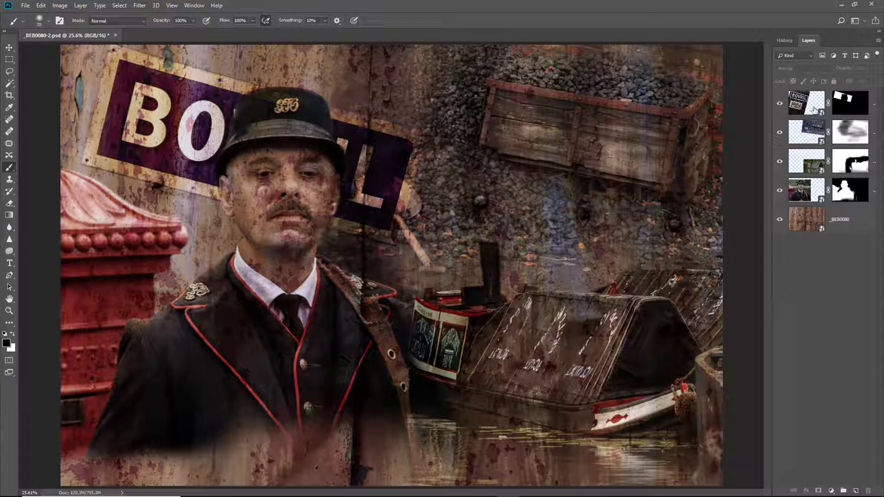
click(803, 103)
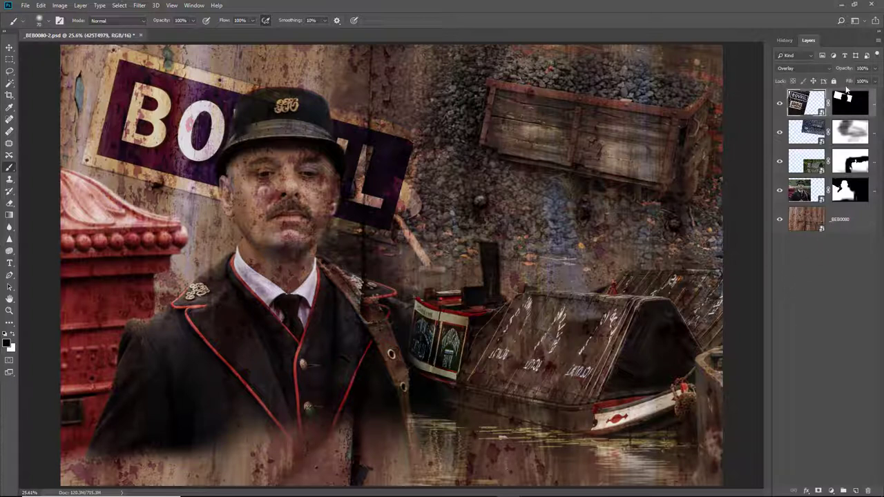
click(875, 68)
drag(874, 81, 861, 81)
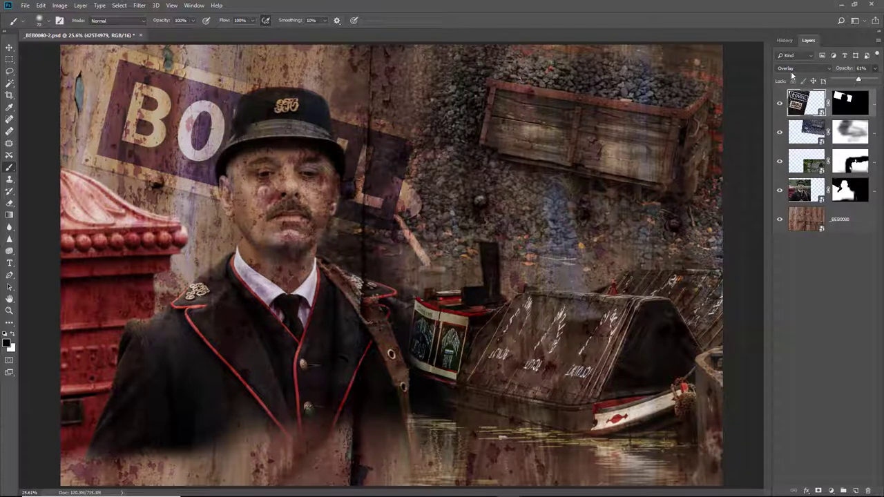
drag(859, 81, 859, 81)
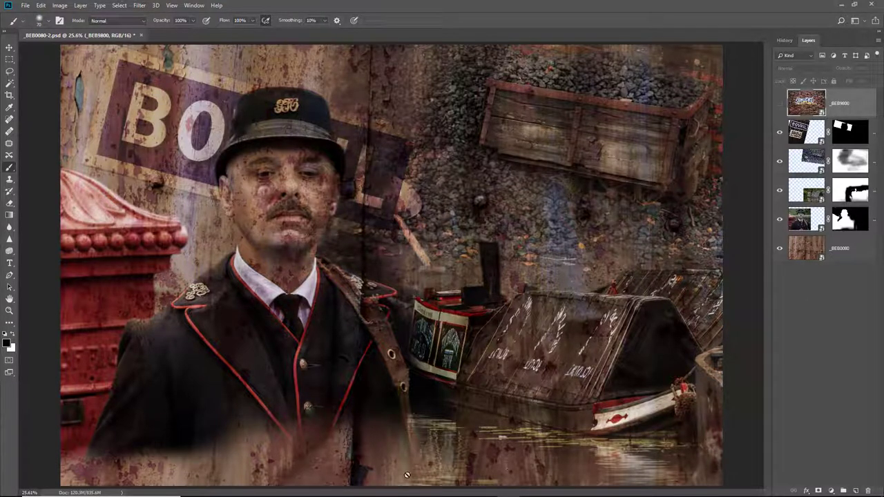
Show the Sunlight Soap brick wall layer and set its blend mode to Darken.
click(779, 102)
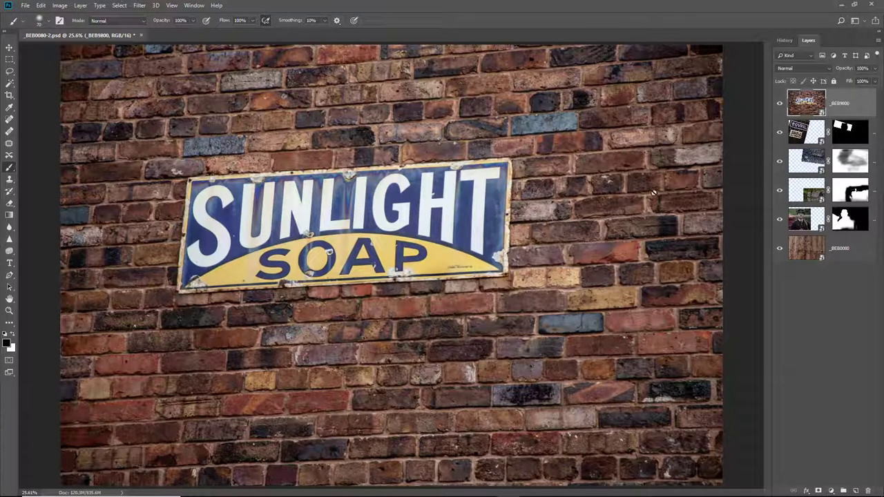
click(829, 67)
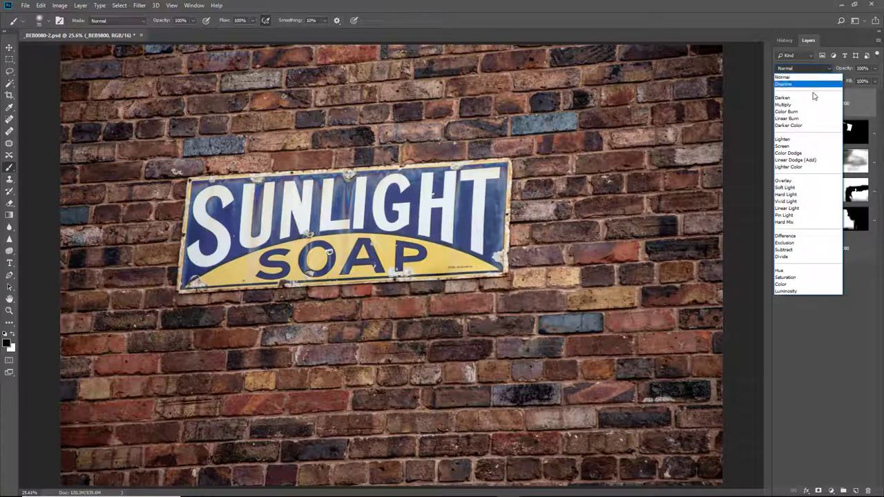
click(808, 100)
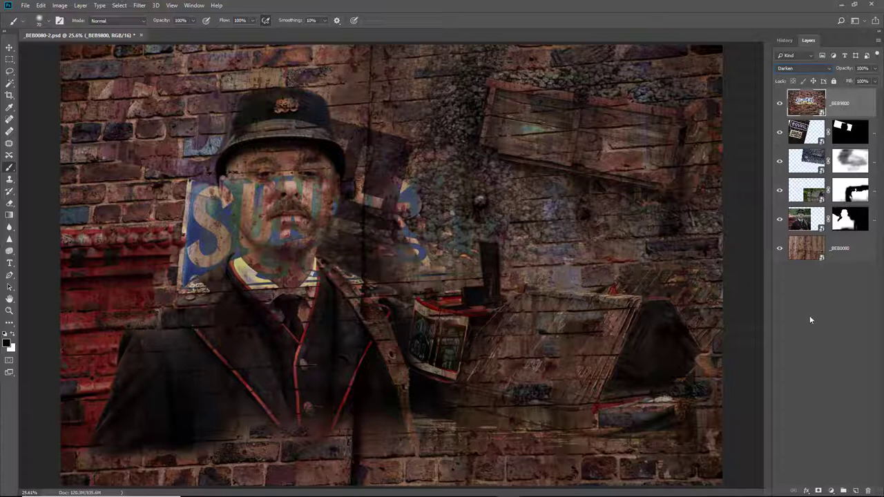
Add a black mask to the brick wall layer and paint white with a 600 px brush at 10% flow to reveal bricks around the picture's edges.
alt+click(818, 491)
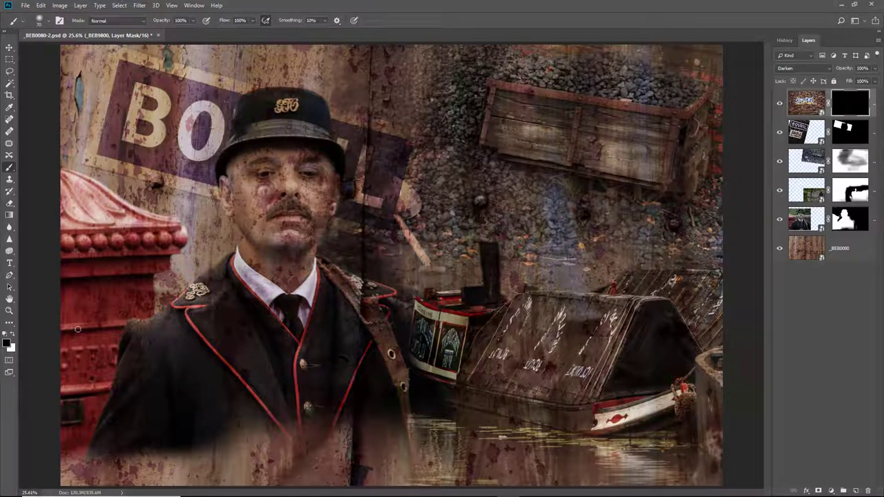
click(12, 338)
key(bracketright)
key(bracketright)
key(bracketright)
key(bracketright)
key(bracketright)
key(bracketright)
key(bracketright)
key(bracketright)
key(bracketright)
key(bracketright)
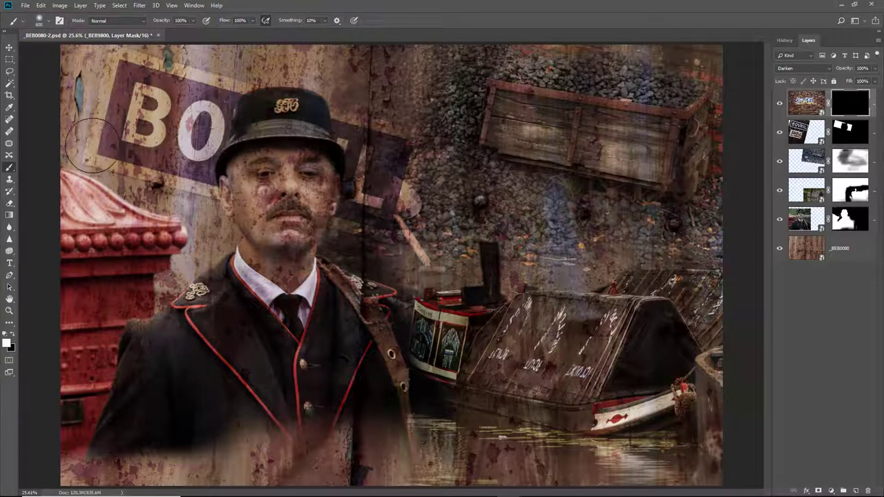
key(shift+1)
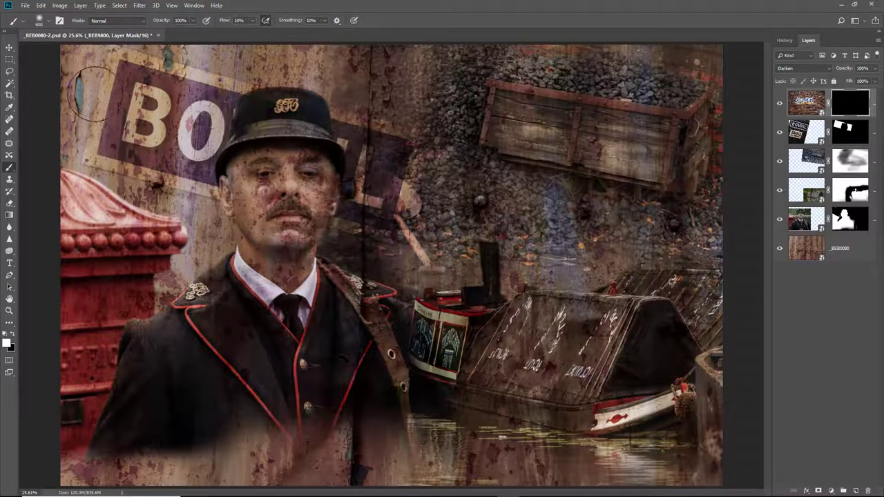
mouse_move(40, 79)
mouse_down()
mouse_move(95, 65)
mouse_move(43, 134)
mouse_move(90, 138)
mouse_move(84, 75)
mouse_move(194, 40)
mouse_move(204, 52)
mouse_move(316, 55)
mouse_move(282, 69)
mouse_move(314, 60)
mouse_move(450, 89)
mouse_move(405, 97)
mouse_move(423, 66)
mouse_move(529, 43)
mouse_move(550, 51)
mouse_move(706, 39)
mouse_up()
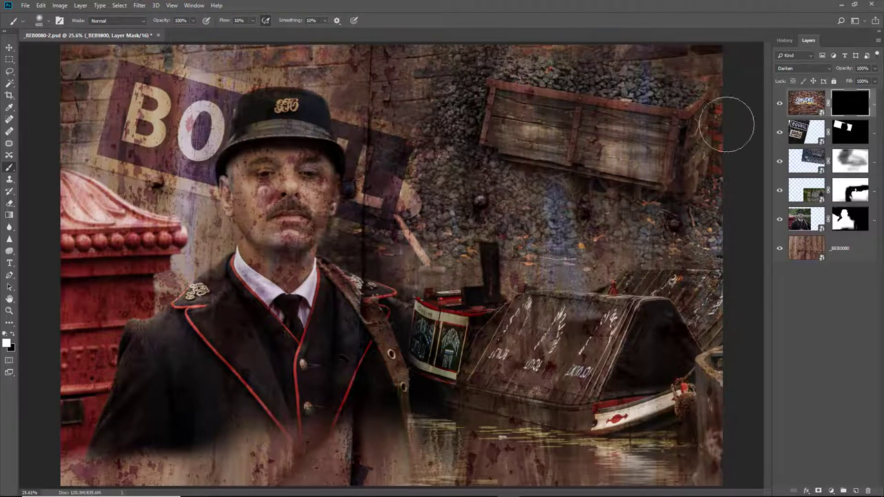
mouse_move(721, 473)
mouse_down()
mouse_move(457, 482)
mouse_move(371, 477)
mouse_move(703, 478)
mouse_move(422, 472)
mouse_move(570, 469)
mouse_move(555, 460)
mouse_move(248, 468)
mouse_move(377, 468)
mouse_move(230, 447)
mouse_move(224, 434)
mouse_move(416, 435)
mouse_move(255, 430)
mouse_move(349, 422)
mouse_move(22, 460)
mouse_move(153, 468)
mouse_move(115, 460)
mouse_move(4, 464)
mouse_move(221, 455)
mouse_move(19, 458)
mouse_move(52, 446)
mouse_move(237, 447)
mouse_move(148, 468)
mouse_move(421, 458)
mouse_move(273, 465)
mouse_move(294, 477)
mouse_move(569, 471)
mouse_move(228, 474)
mouse_move(59, 419)
mouse_up()
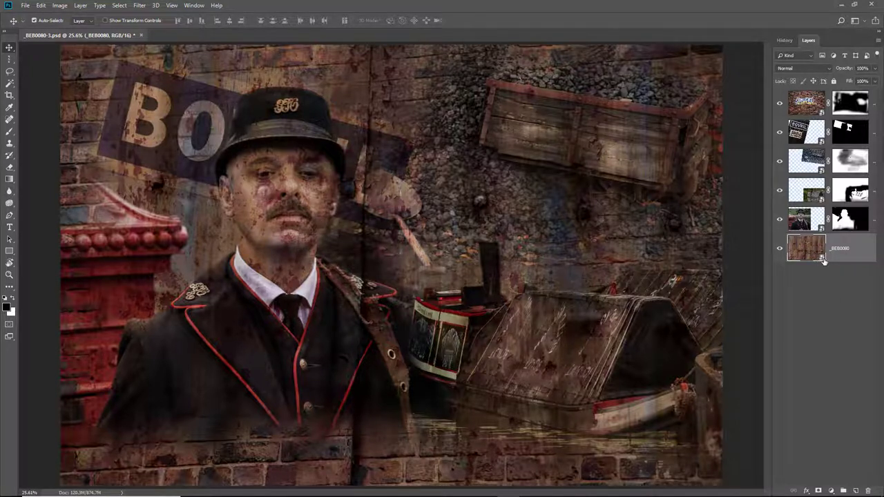
Rasterize the rusty metal texture layer and heal its rust spots over the postman's face and neck with the Spot Healing Brush, Sample All Layers off.
right_click(863, 249)
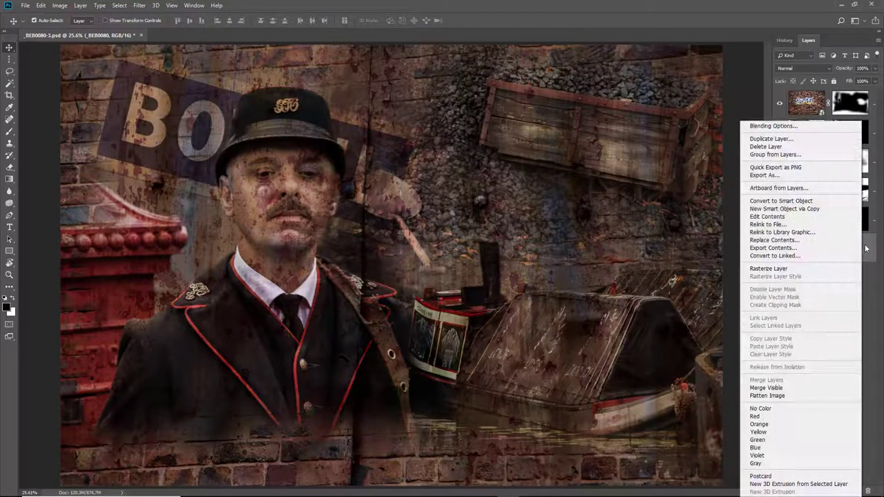
click(794, 268)
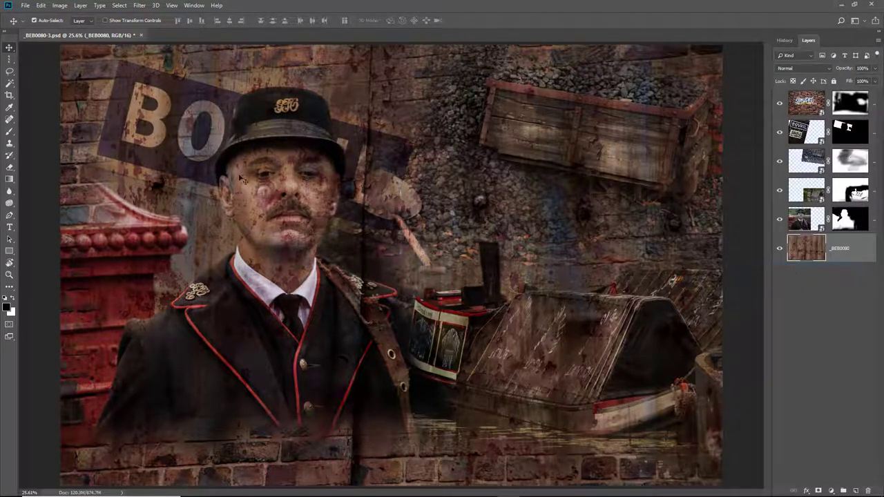
click(10, 120)
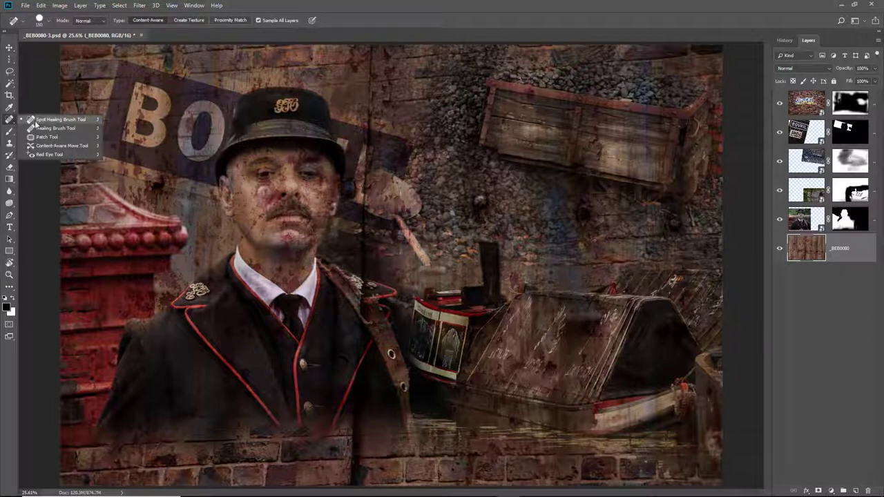
click(39, 121)
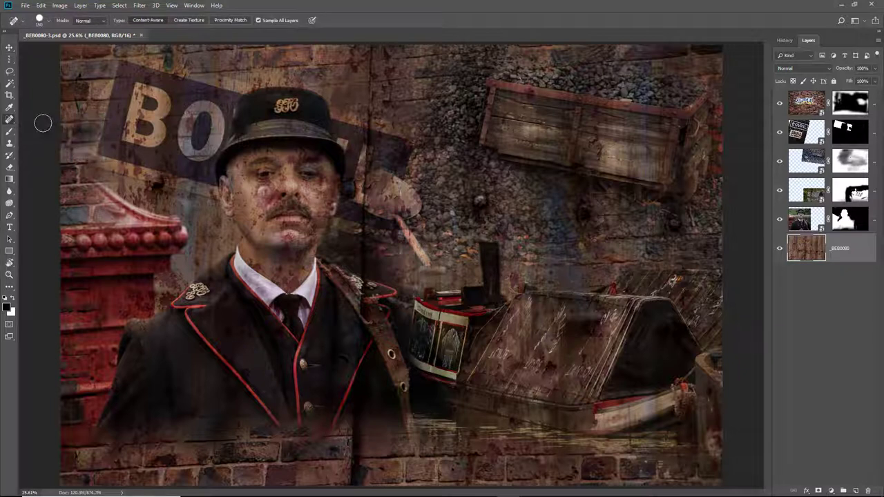
click(258, 20)
click(263, 196)
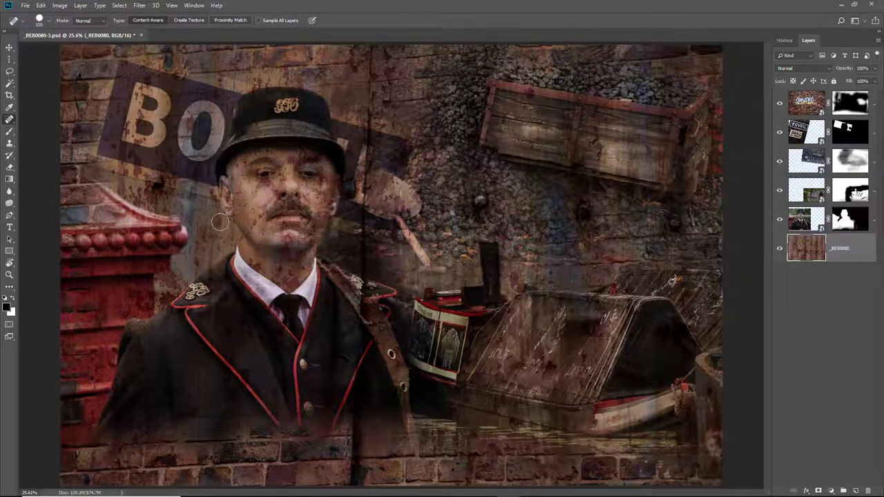
click(267, 184)
click(291, 161)
drag(280, 269, 277, 283)
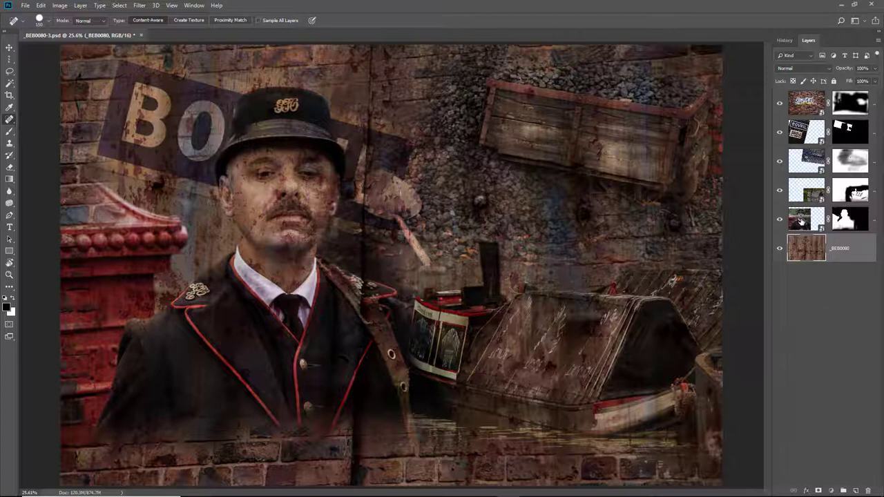
Duplicate the masked postman layer and move the copy to the top of the layer stack.
click(802, 223)
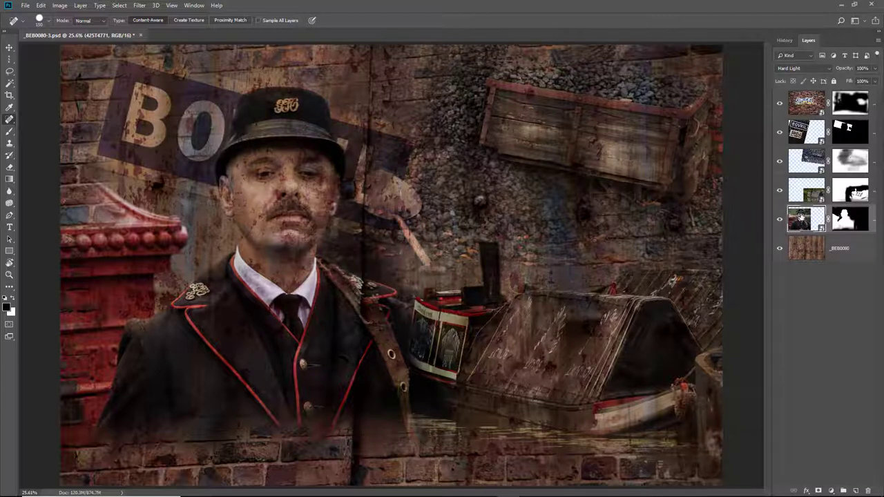
key(ctrl+j)
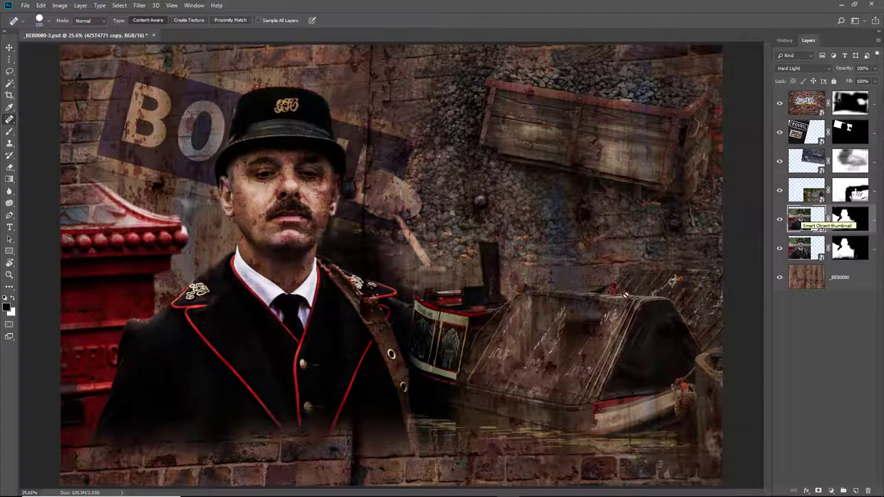
drag(806, 220, 812, 104)
Fill the postman copy's layer mask with black and set the copy's blend mode to Normal.
click(847, 103)
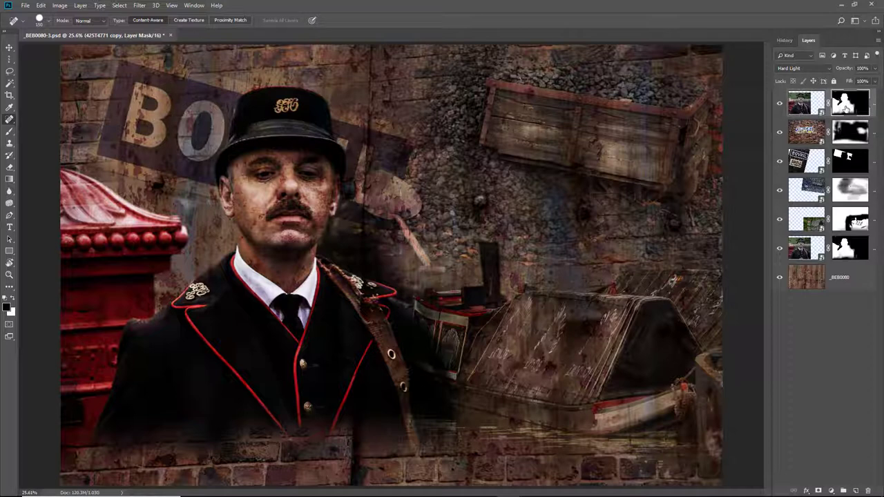
key(alt+BackSpace)
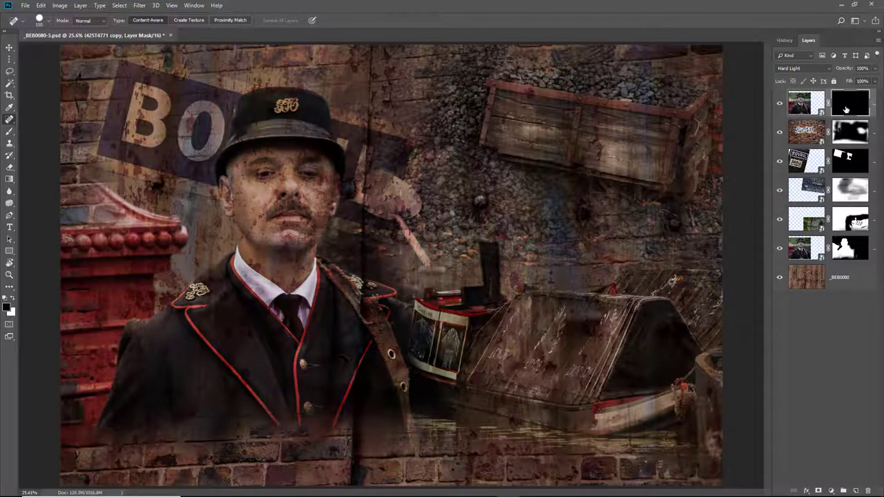
click(829, 69)
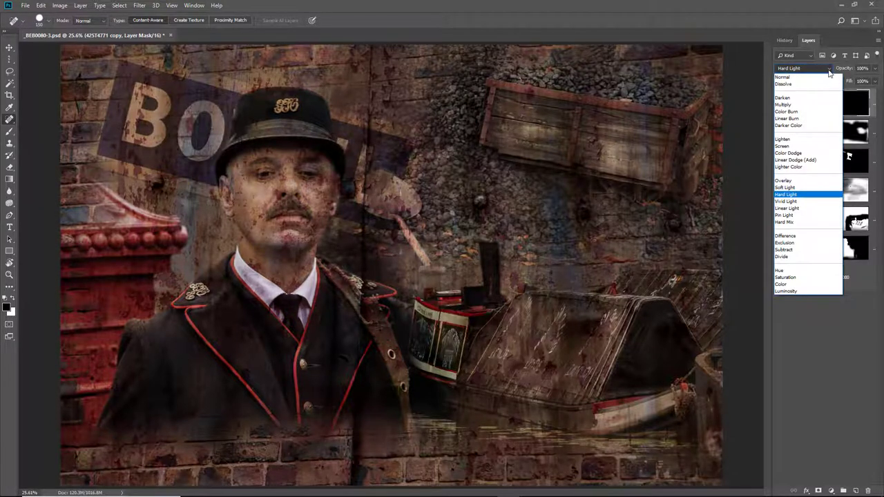
click(786, 76)
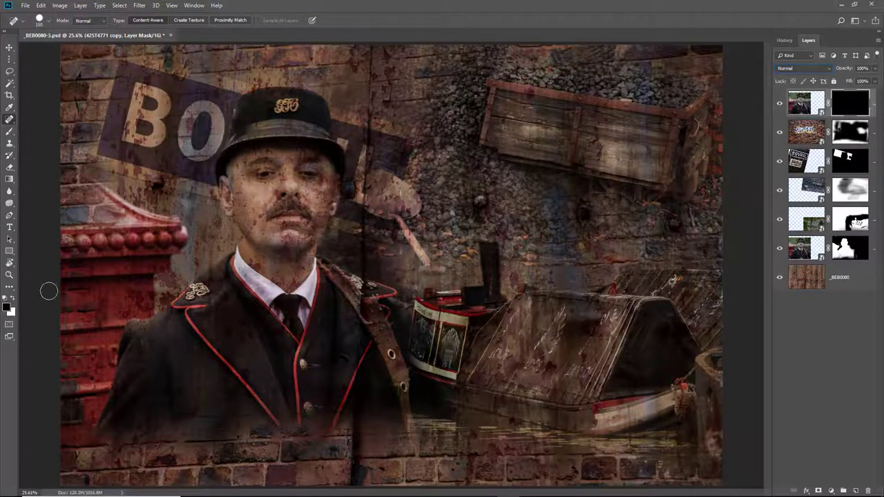
Paint white on the postman copy's mask with a 300 px brush at 2% flow to softly restore the face and collar area.
click(12, 301)
click(10, 131)
scroll(279, 209, up, 1)
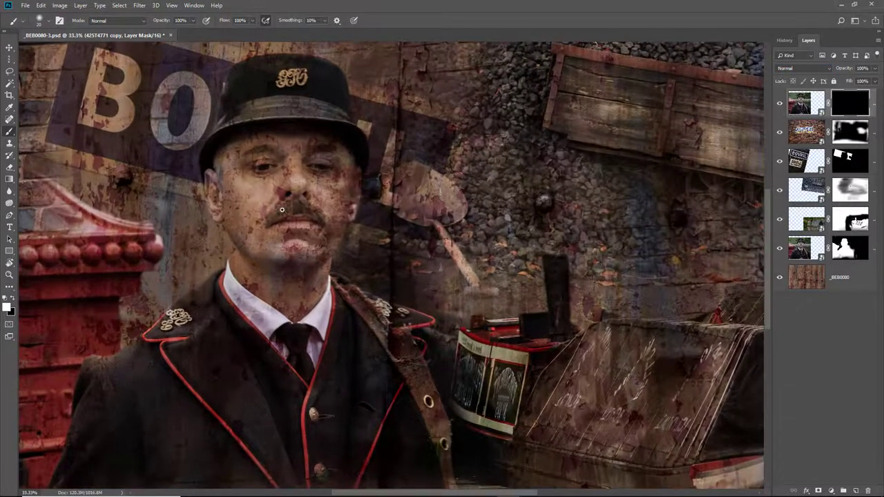
key(bracketright)
key(bracketright)
key(bracketright)
key(bracketright)
key(bracketright)
key(bracketright)
key(bracketright)
key(bracketright)
key(bracketright)
key(bracketright)
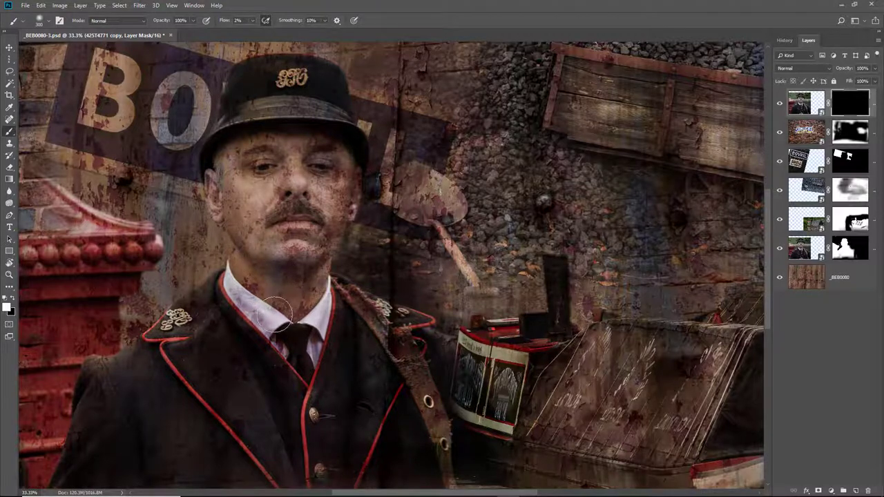
drag(338, 196, 254, 135)
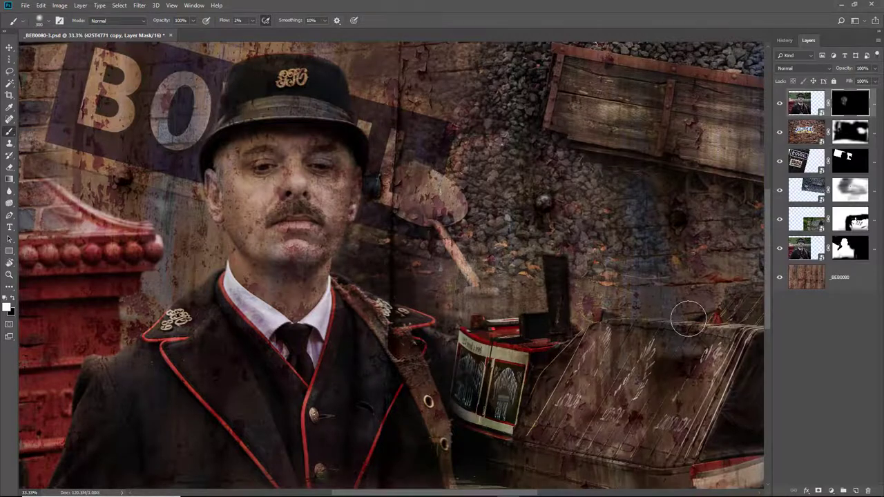
key(ctrl+0)
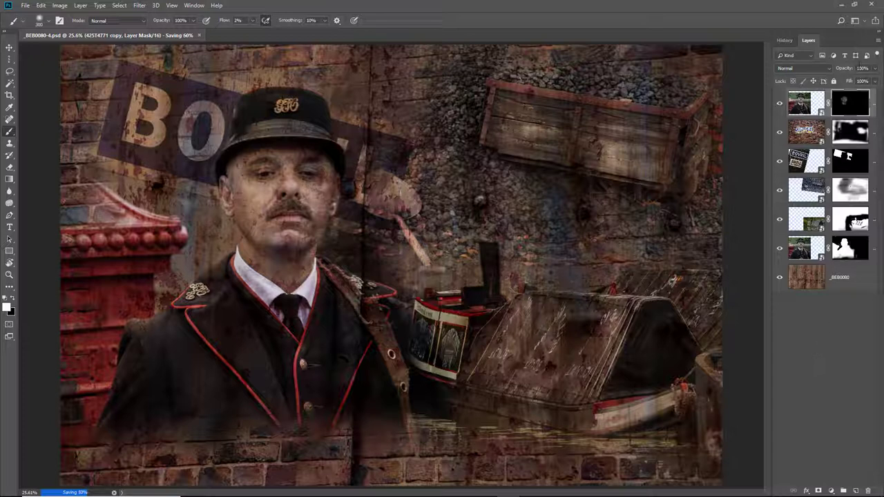
Flatten the layered montage into a single background layer.
click(878, 44)
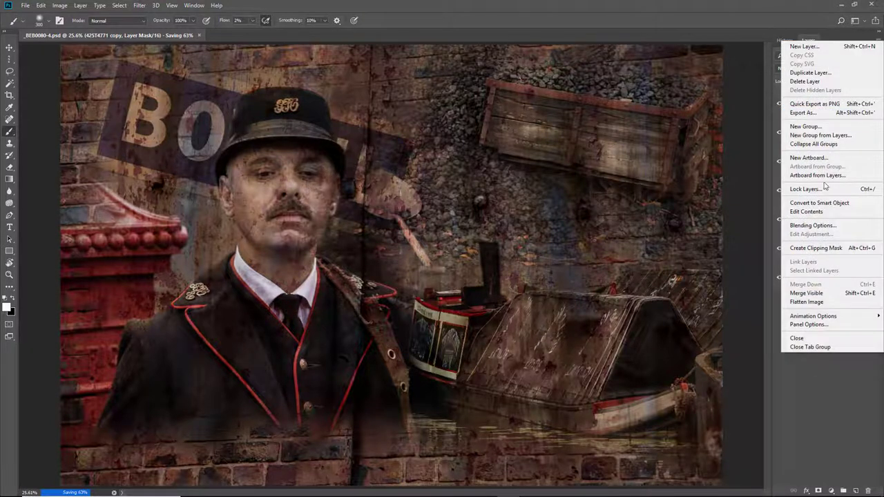
click(816, 304)
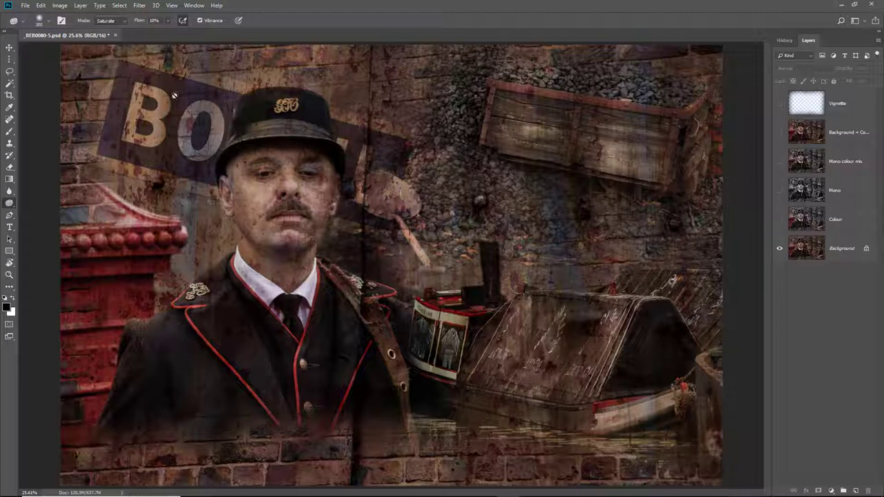
Show the Vignette layer, isolate it from the background, and compare the montage with and without it.
click(780, 104)
click(835, 107)
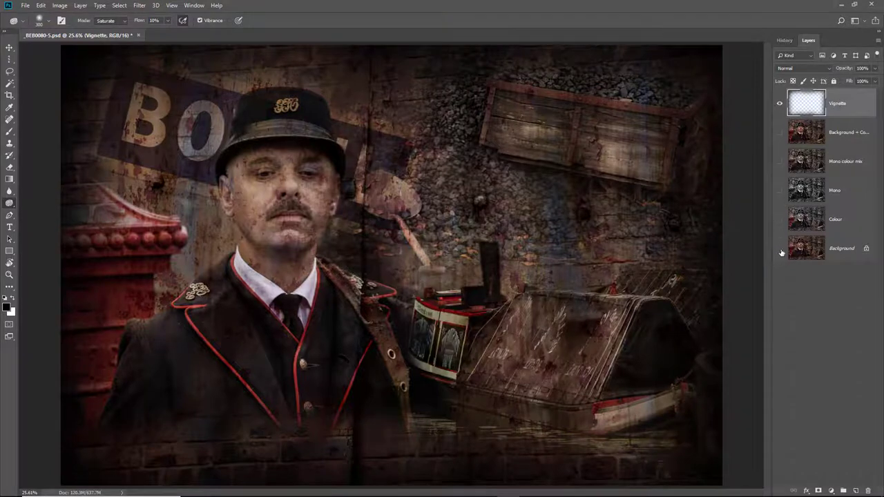
click(779, 248)
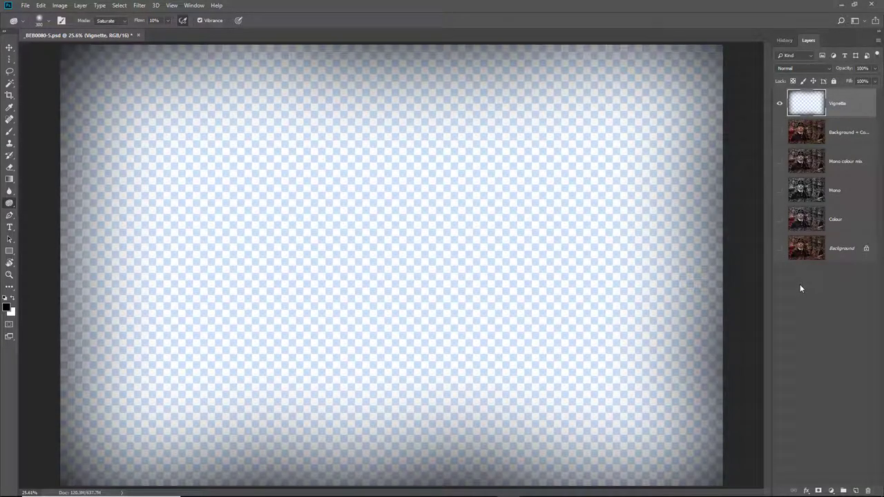
click(780, 248)
click(779, 103)
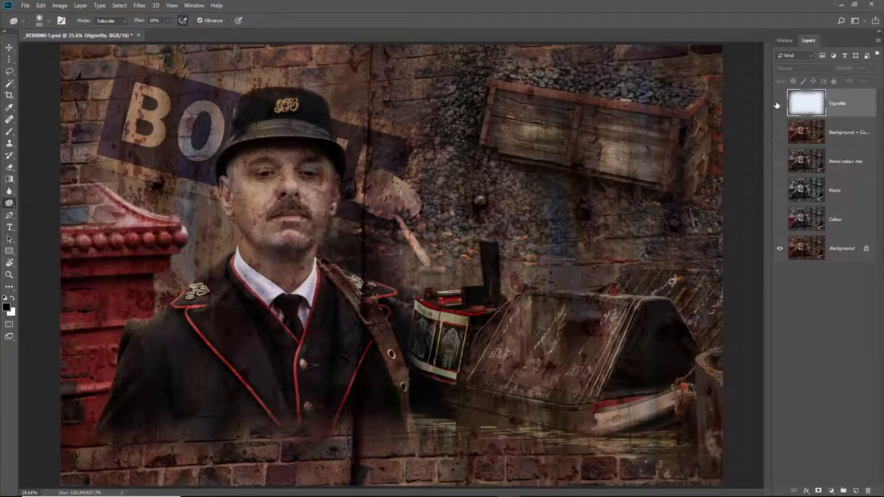
click(780, 104)
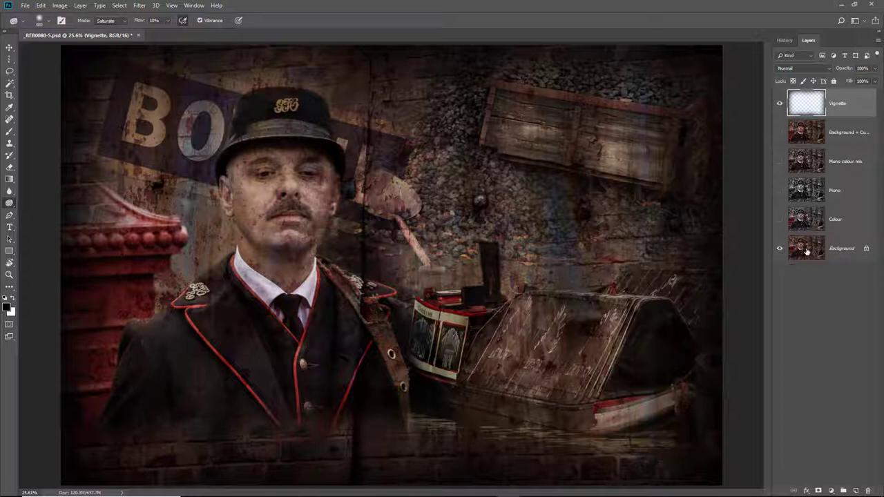
Preview the Colour and Mono layer versions, comparing the Mono version with and without the vignette.
click(779, 220)
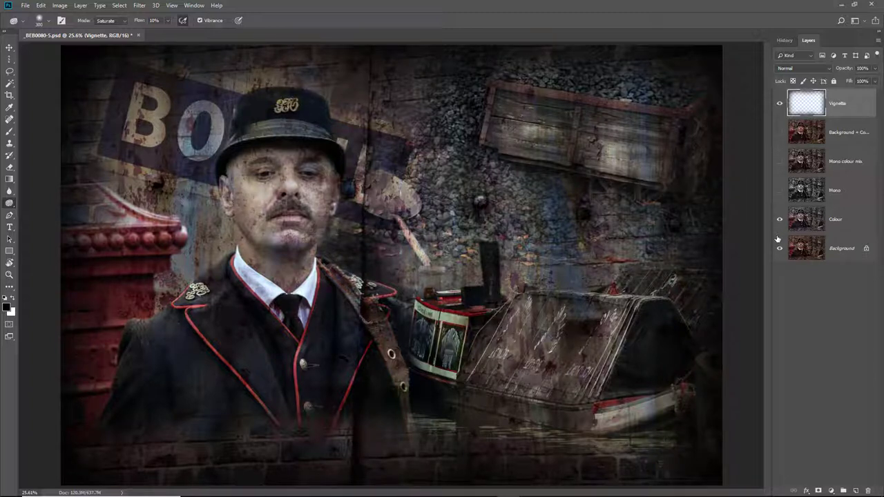
click(779, 191)
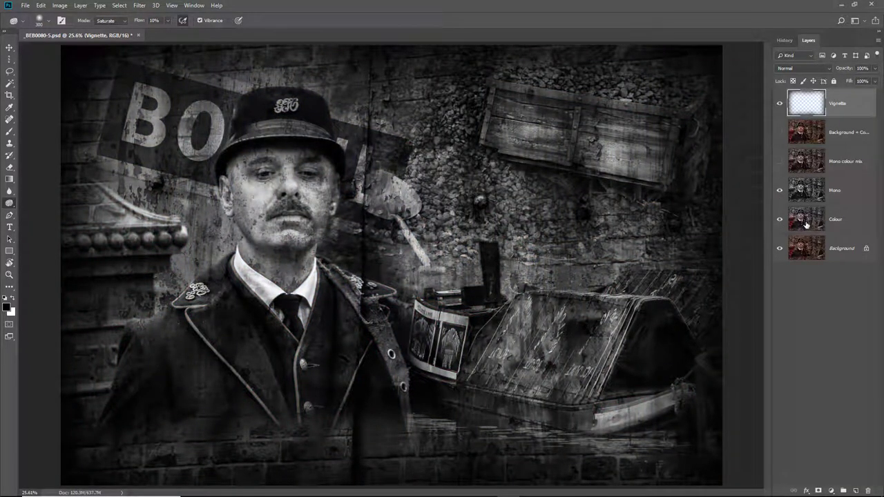
click(779, 103)
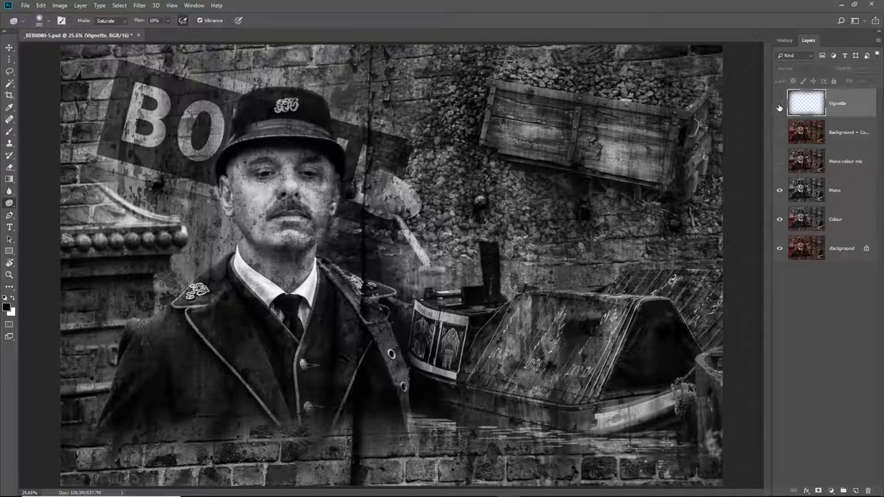
click(779, 105)
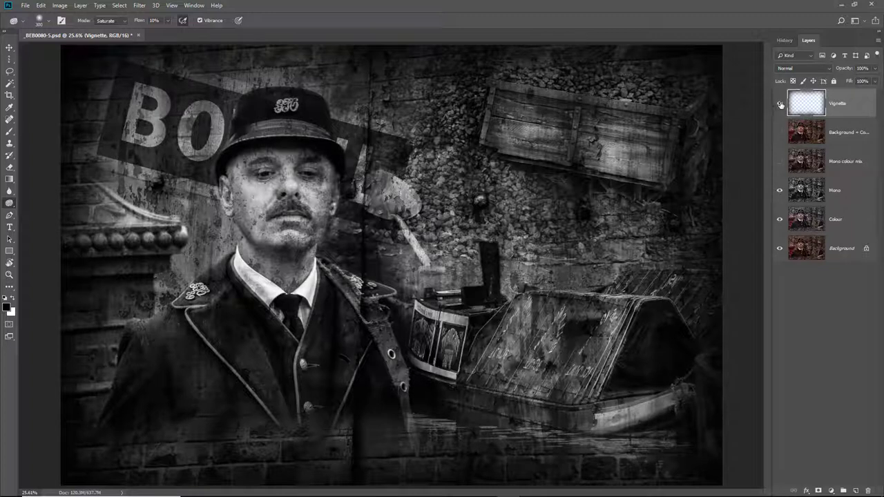
Try tinting the Mono layer with a colorized Hue/Saturation adjustment at hue 25 and saturation 6.
click(846, 197)
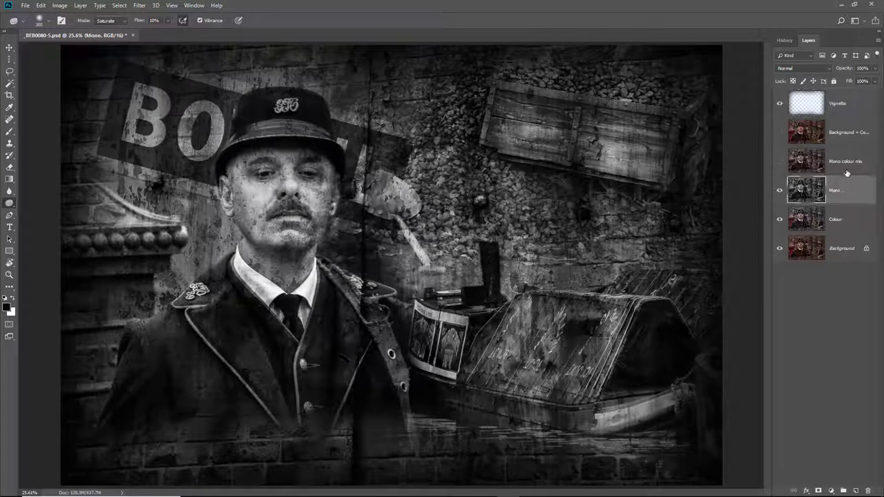
key(ctrl+u)
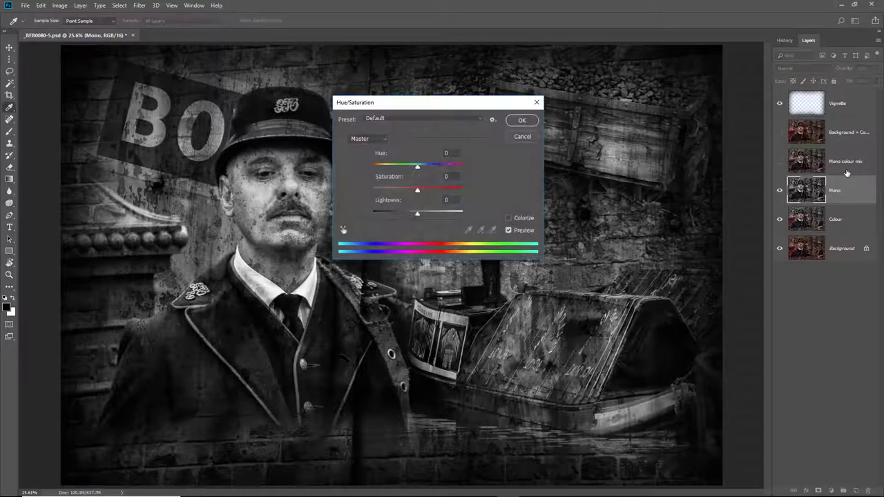
click(508, 218)
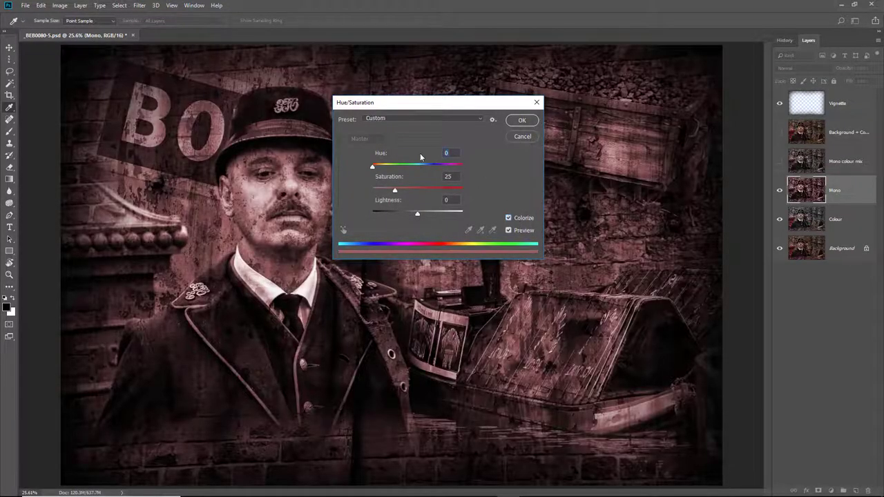
text(25)
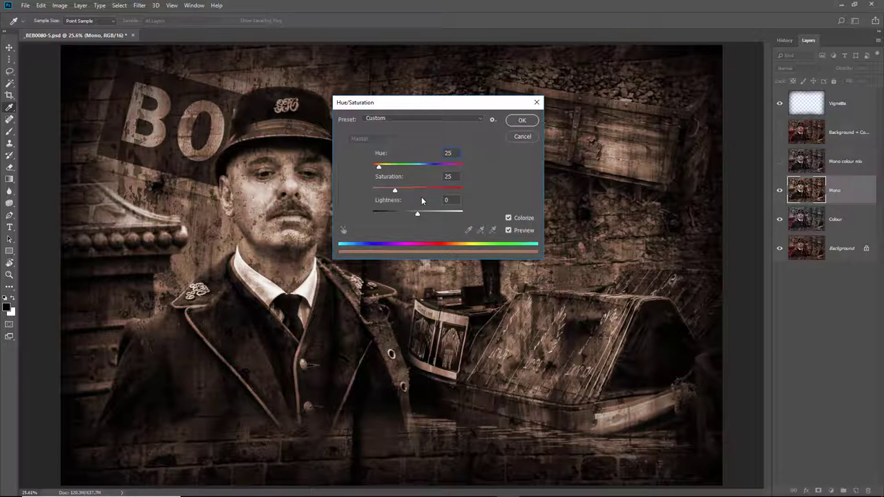
key(Tab)
text(6)
drag(490, 105, 639, 30)
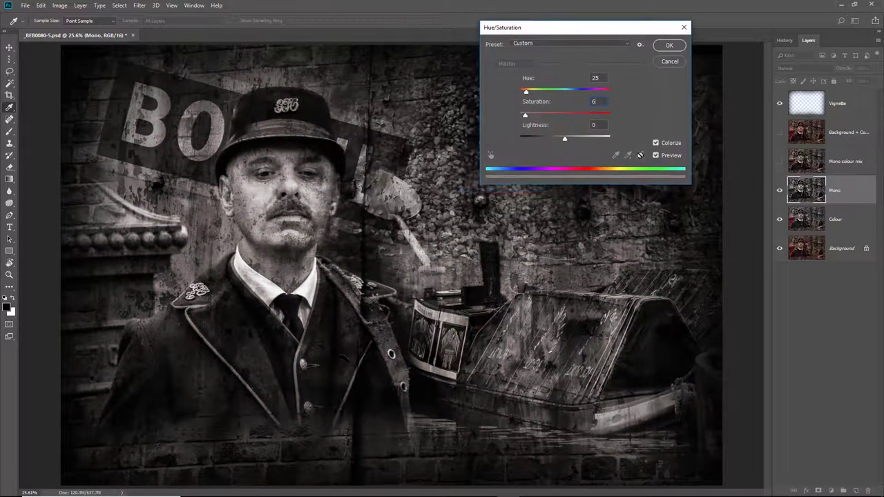
drag(526, 116, 532, 118)
click(669, 61)
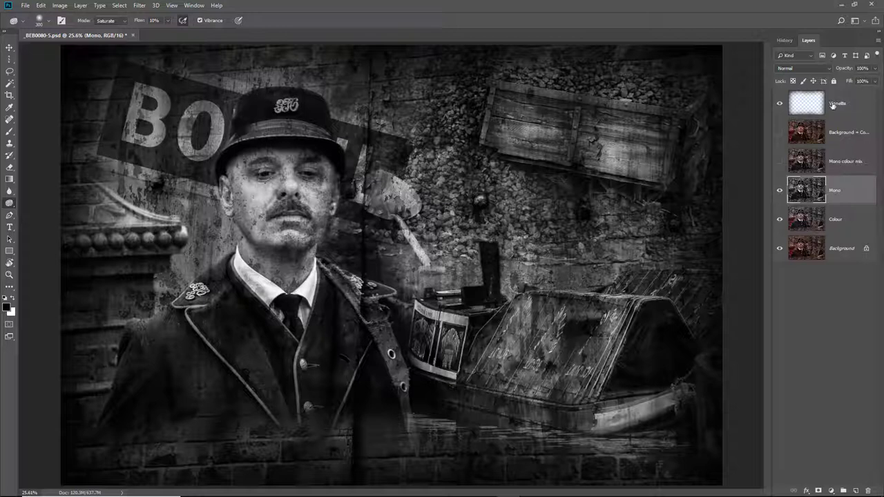
Show the Mono colour mix version, followed by the Background + Colour layer above it.
click(779, 161)
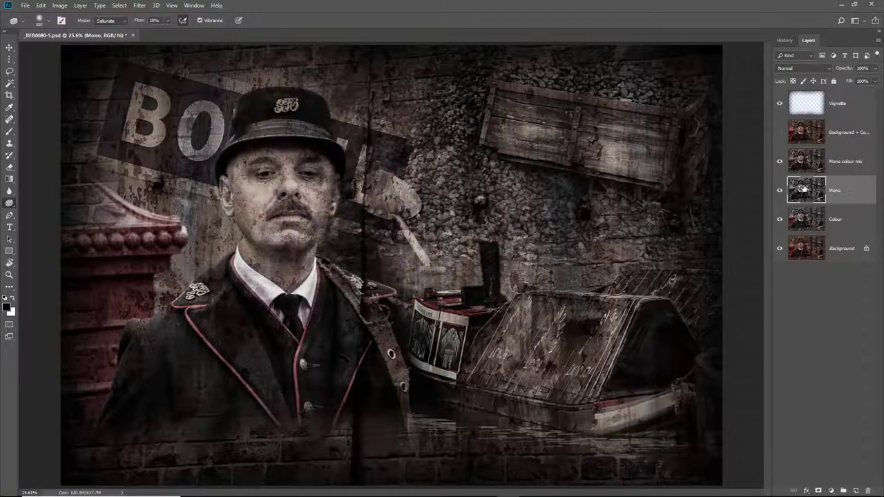
click(780, 132)
click(838, 136)
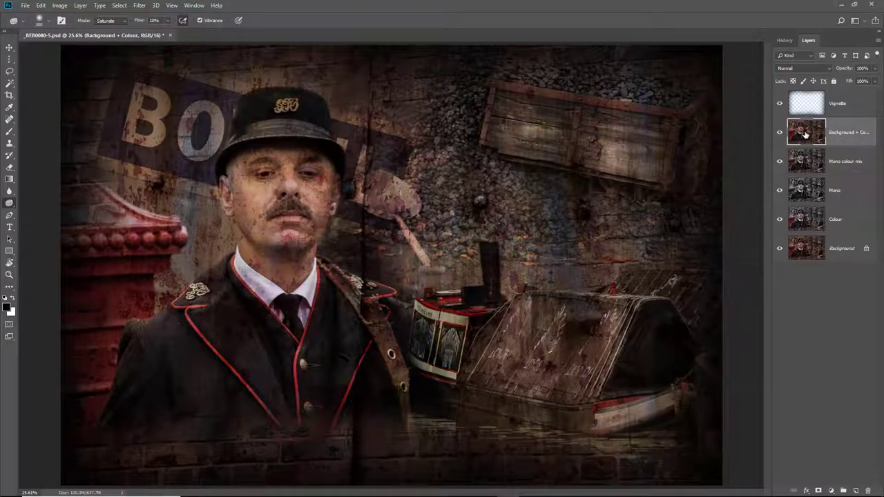
Hide the Mono colour mix, Mono and Colour layers and compare the Background + Colour version with the plain background.
drag(779, 161, 780, 219)
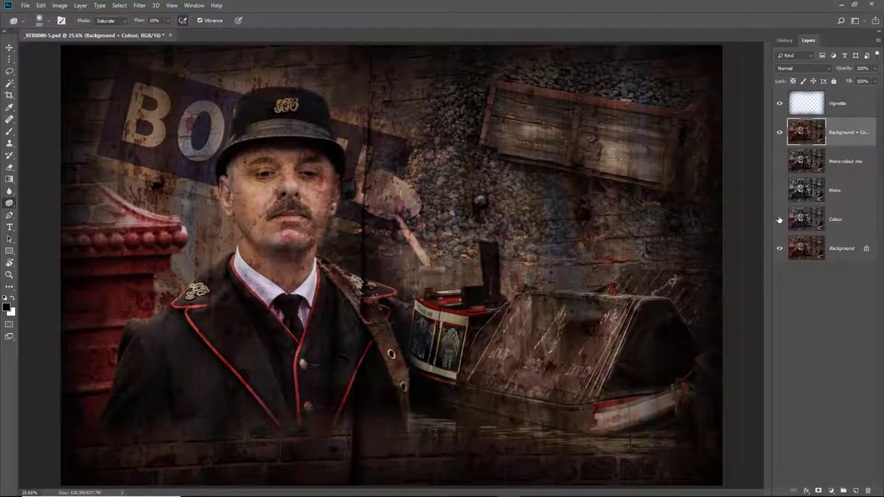
click(779, 132)
click(780, 133)
click(780, 132)
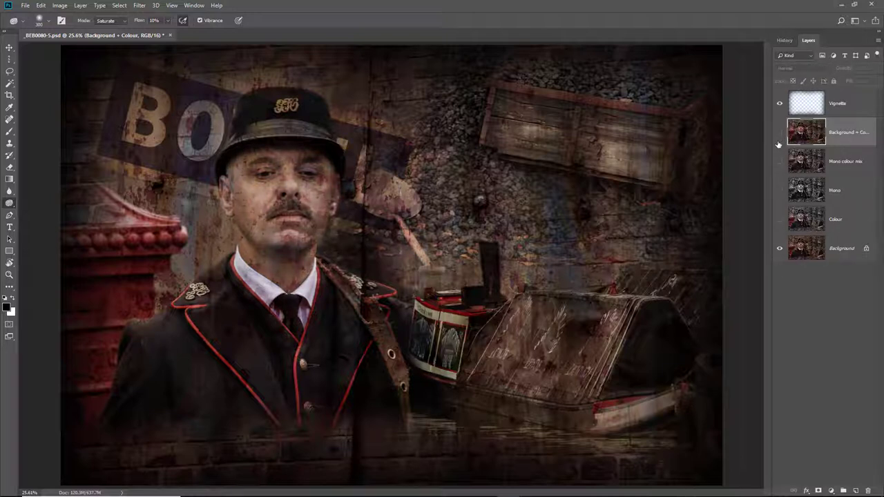
click(780, 133)
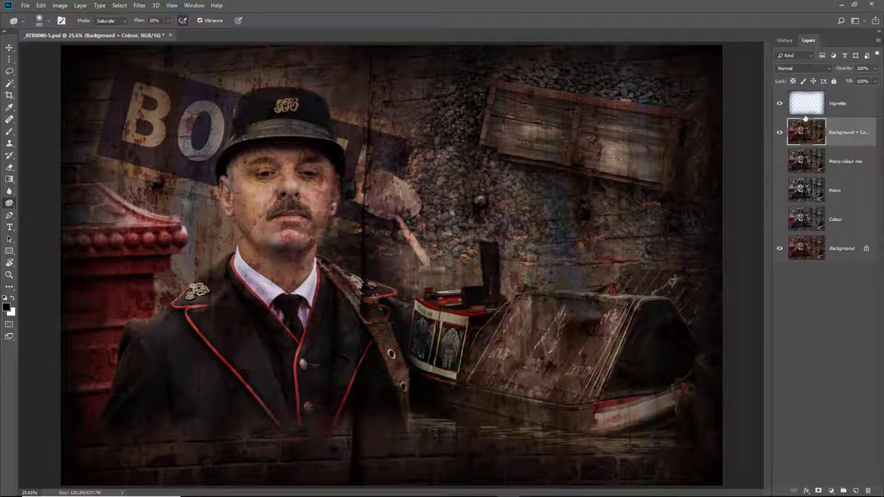
Unlock the background layer and delete it together with the Colour and Mono colour mix layers.
click(840, 163)
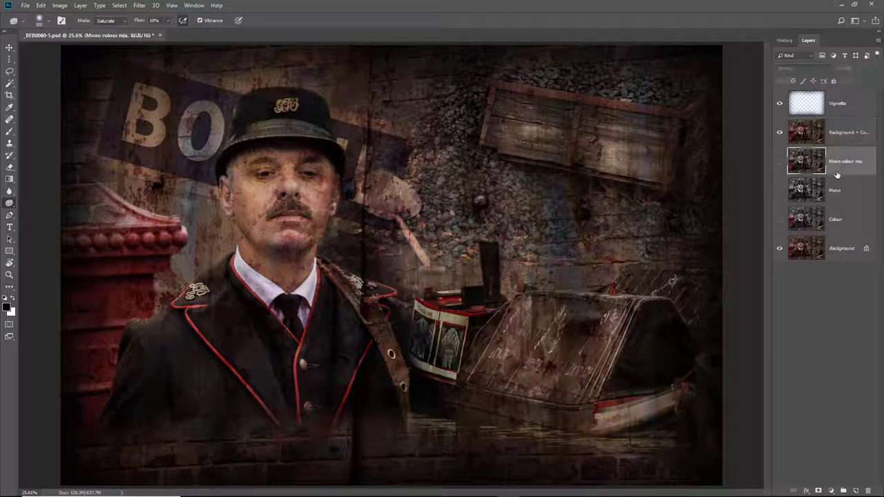
ctrl+click(843, 221)
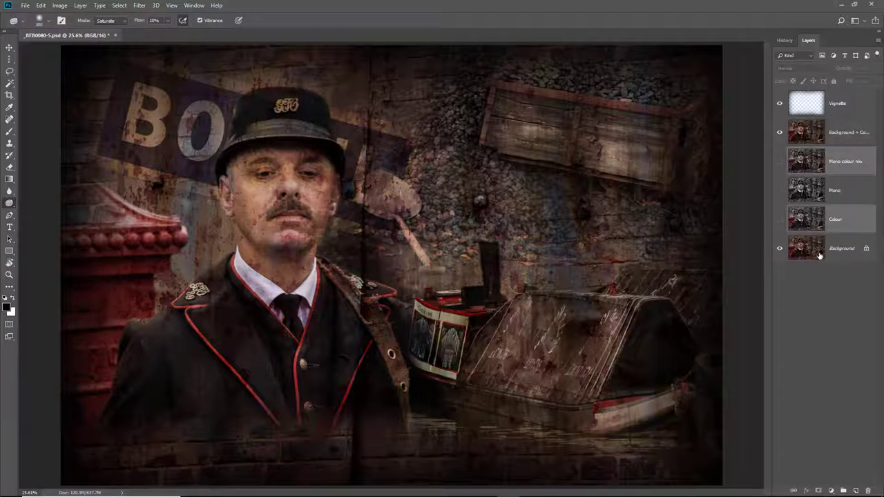
click(869, 249)
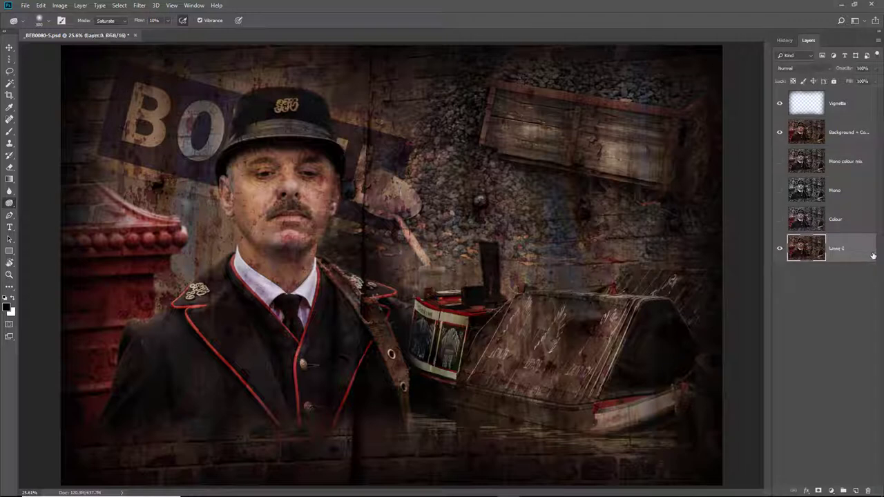
ctrl+click(835, 218)
ctrl+click(860, 162)
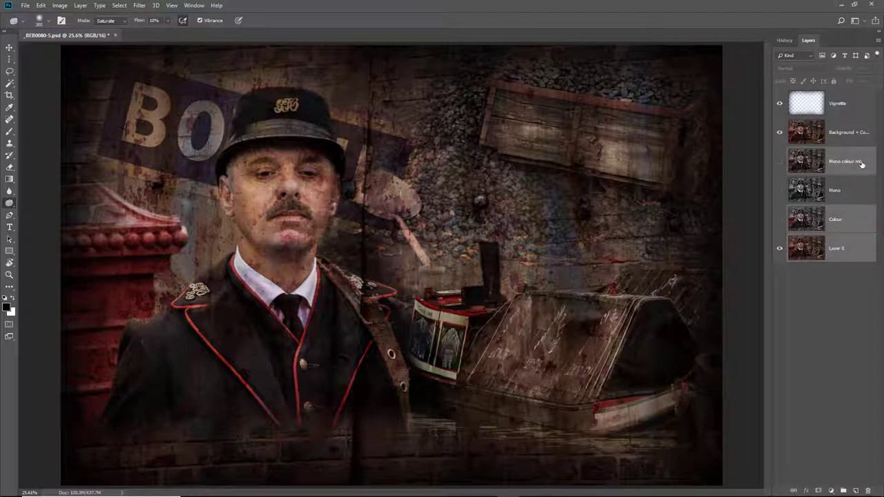
key(Delete)
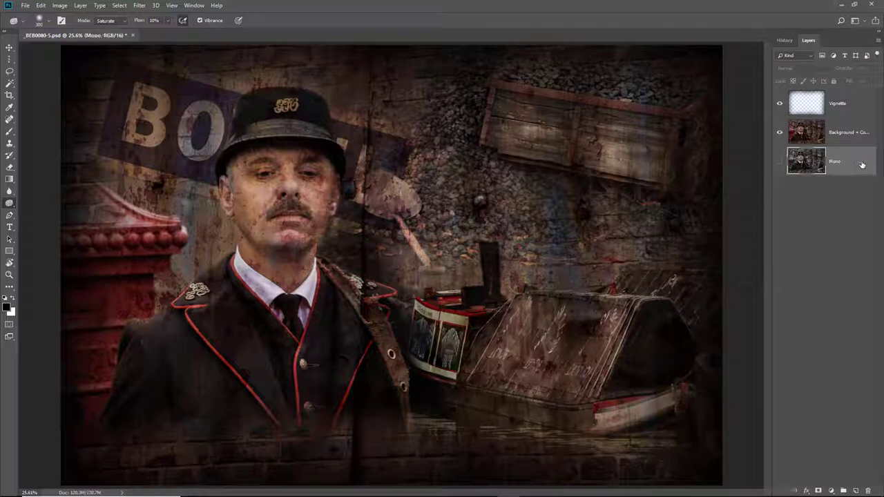
Show the Mono layer and compare it with the Background + Colour version under the vignette.
click(779, 161)
click(779, 132)
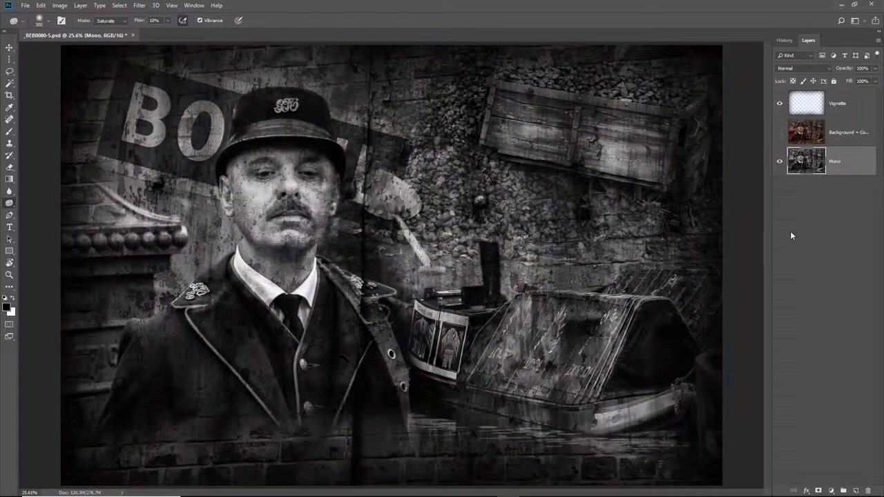
click(779, 132)
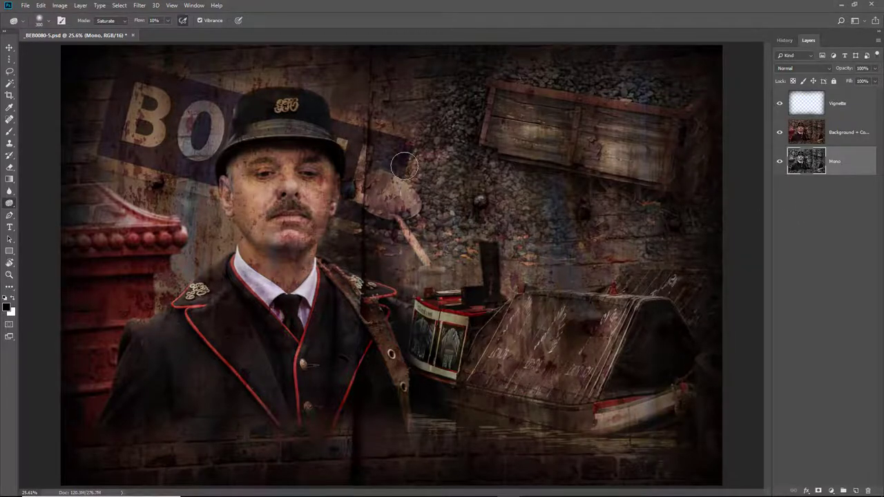
Check which filters are available and convert the image to 8 Bits/Channel.
click(140, 7)
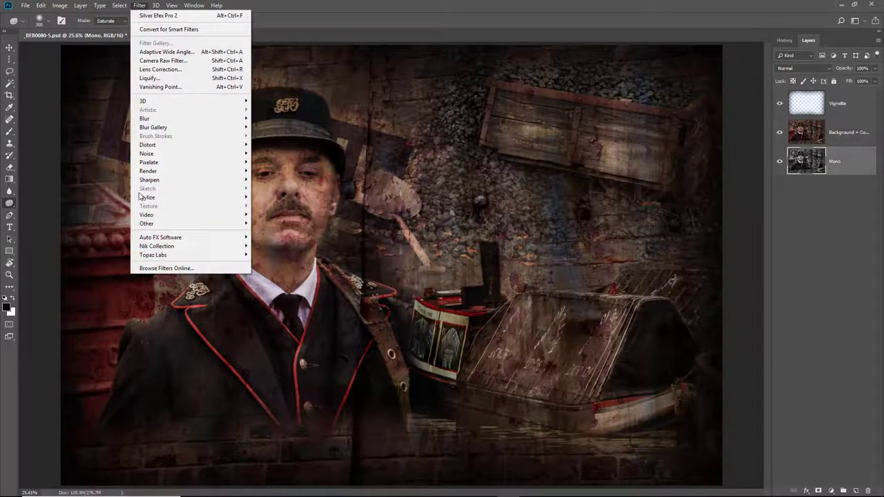
click(275, 24)
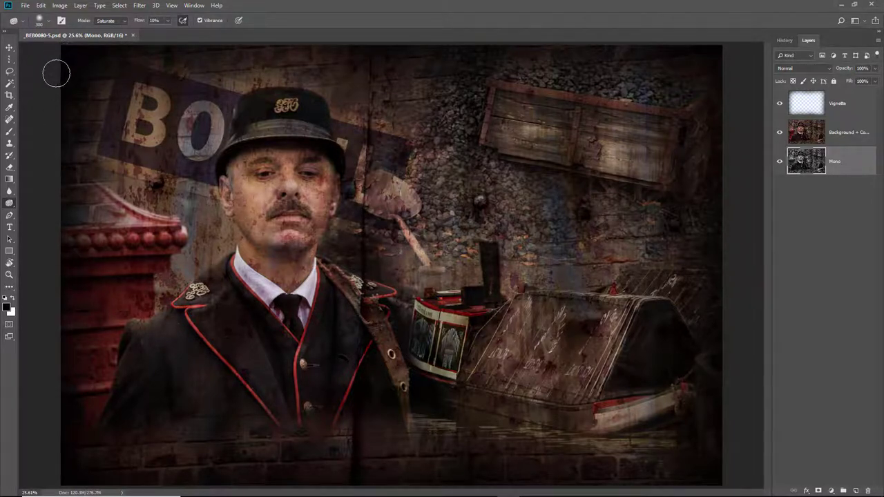
click(60, 6)
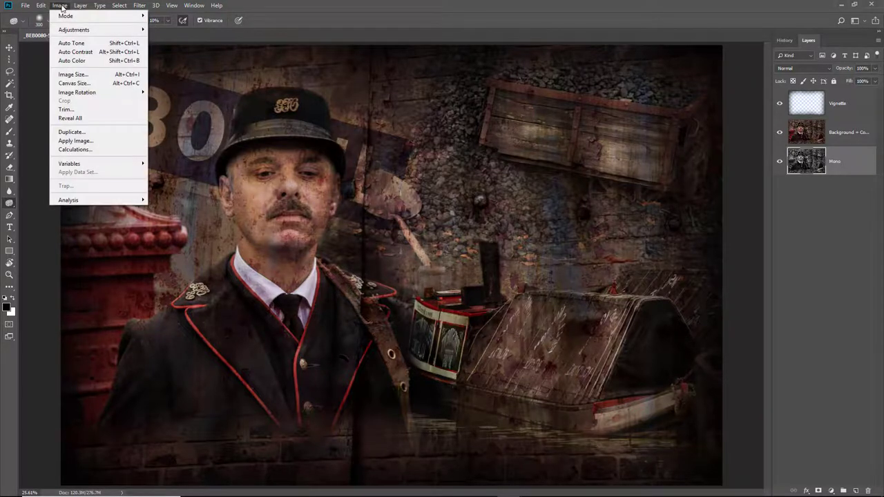
mouse_move(120, 16)
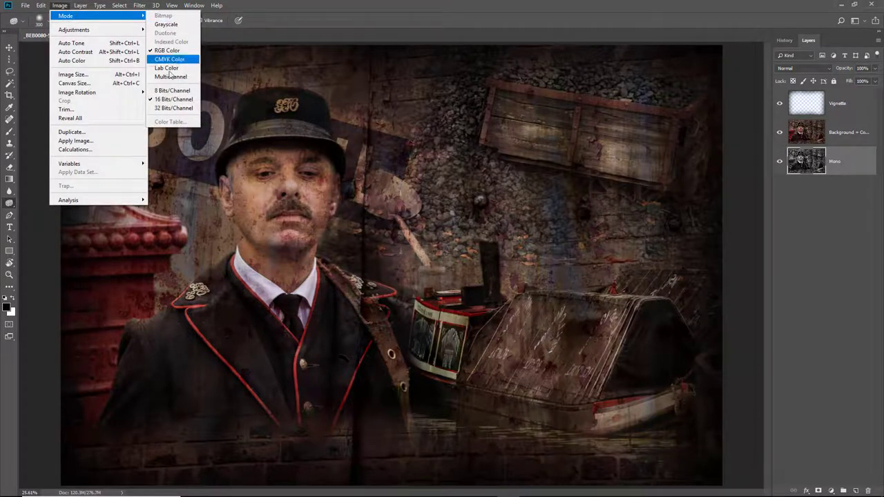
click(167, 92)
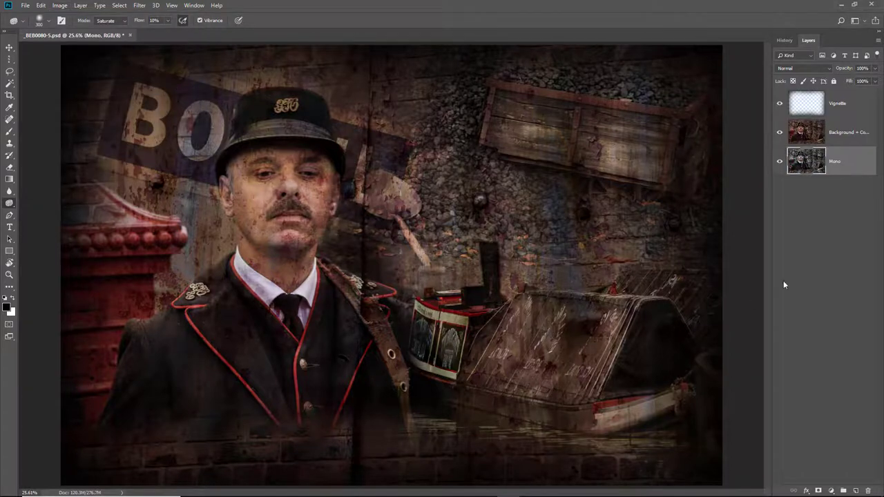